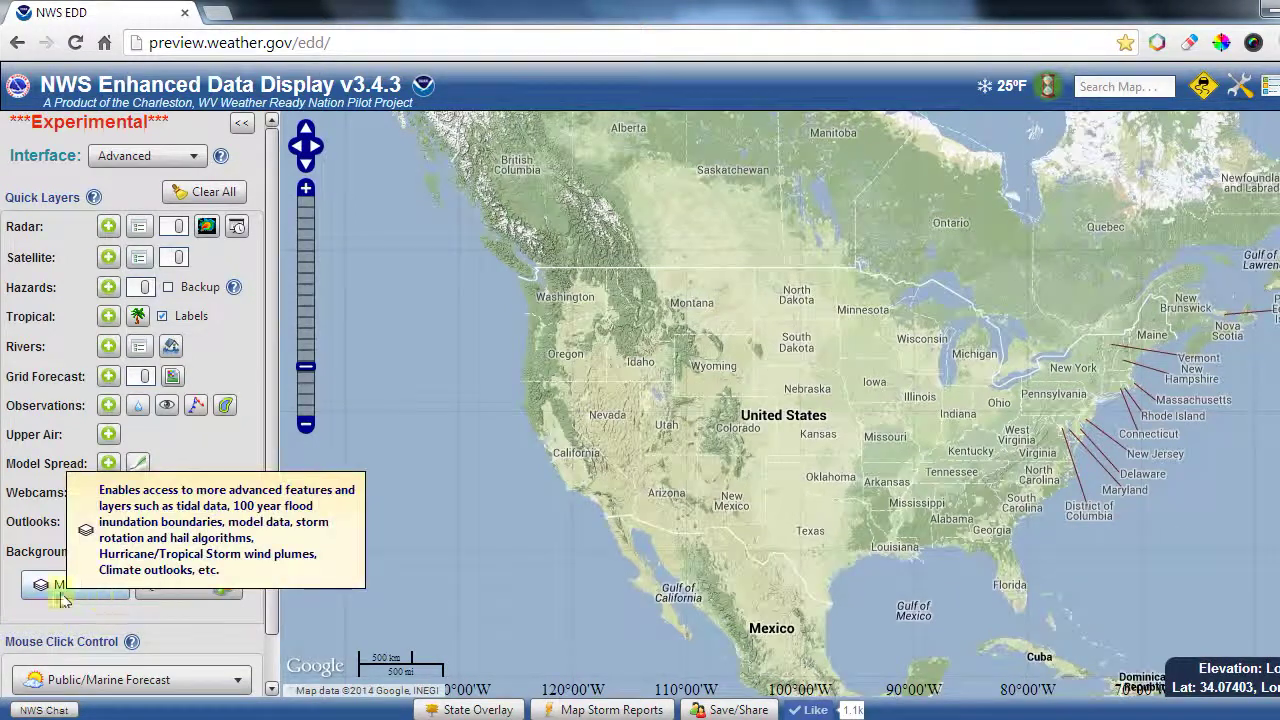
# - Show the More Layers panel and scroll down to its Layer Tree of folders
pyautogui.click(52, 589)
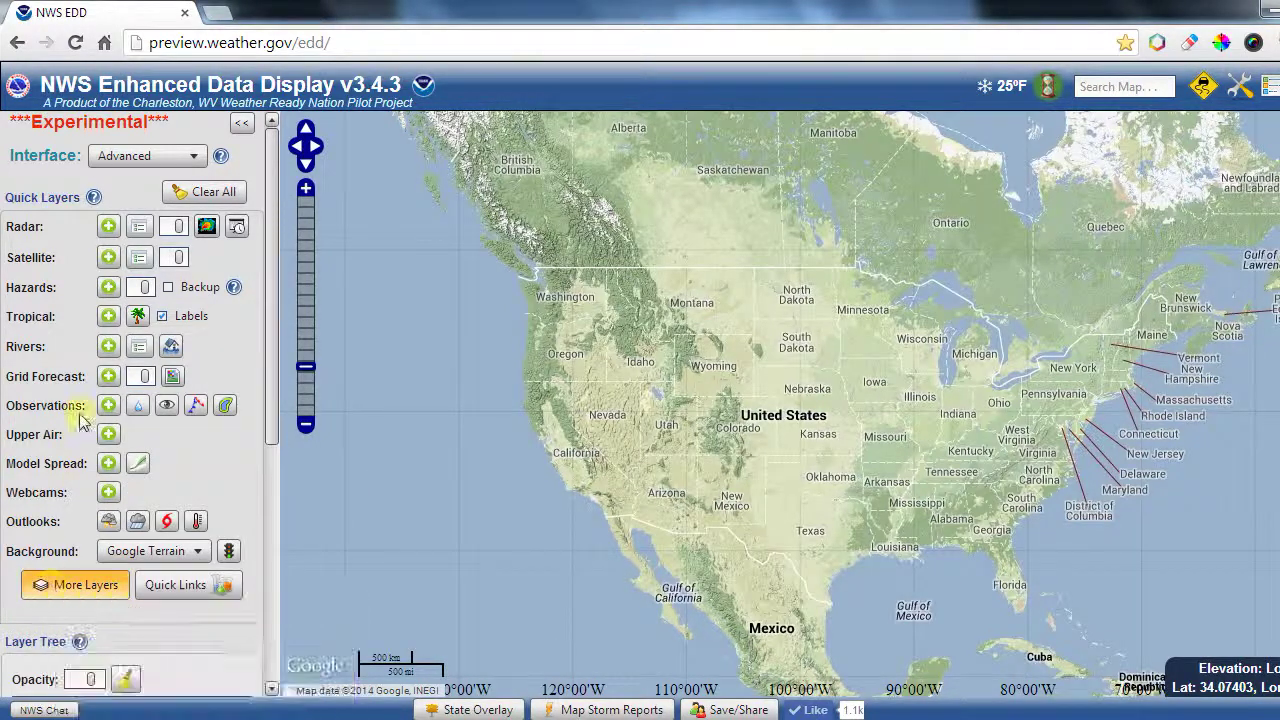
pyautogui.moveTo(271, 336); pyautogui.dragTo(242, 535)
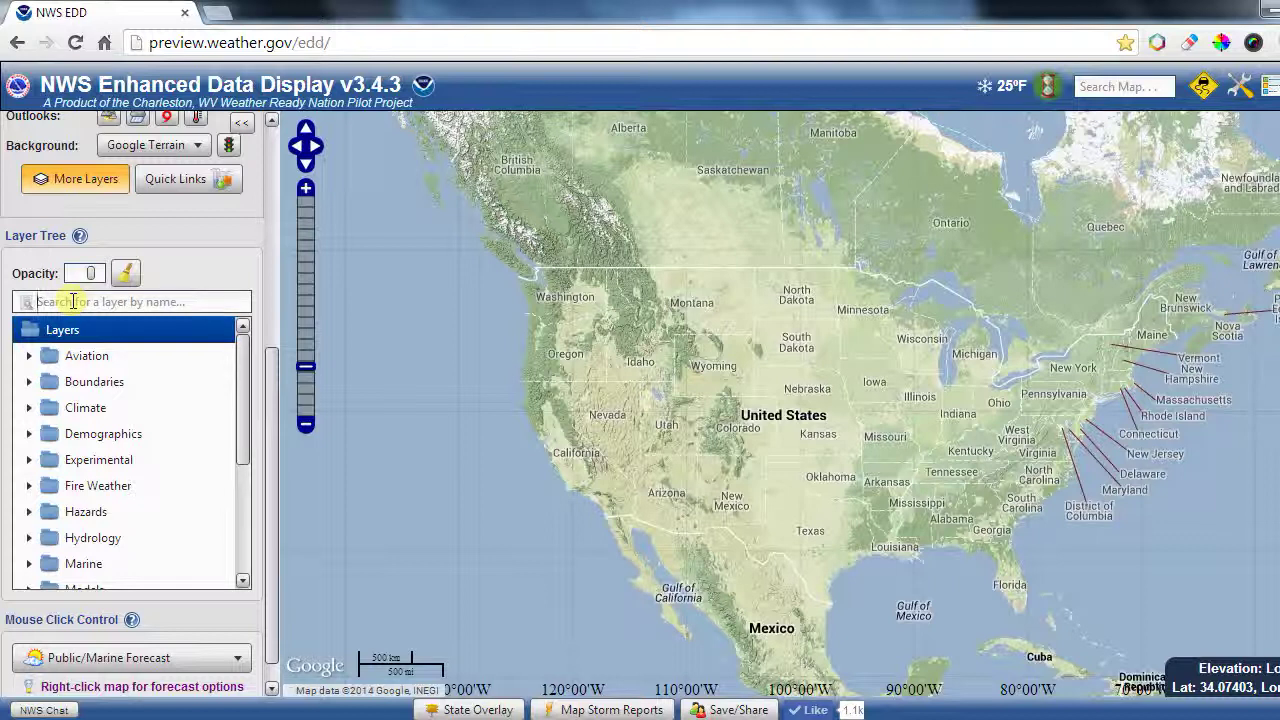
# - Filter the layers by 'precipitation' and map the Drought layer under Climate
pyautogui.write('pl')
pyautogui.write('ecipitation')
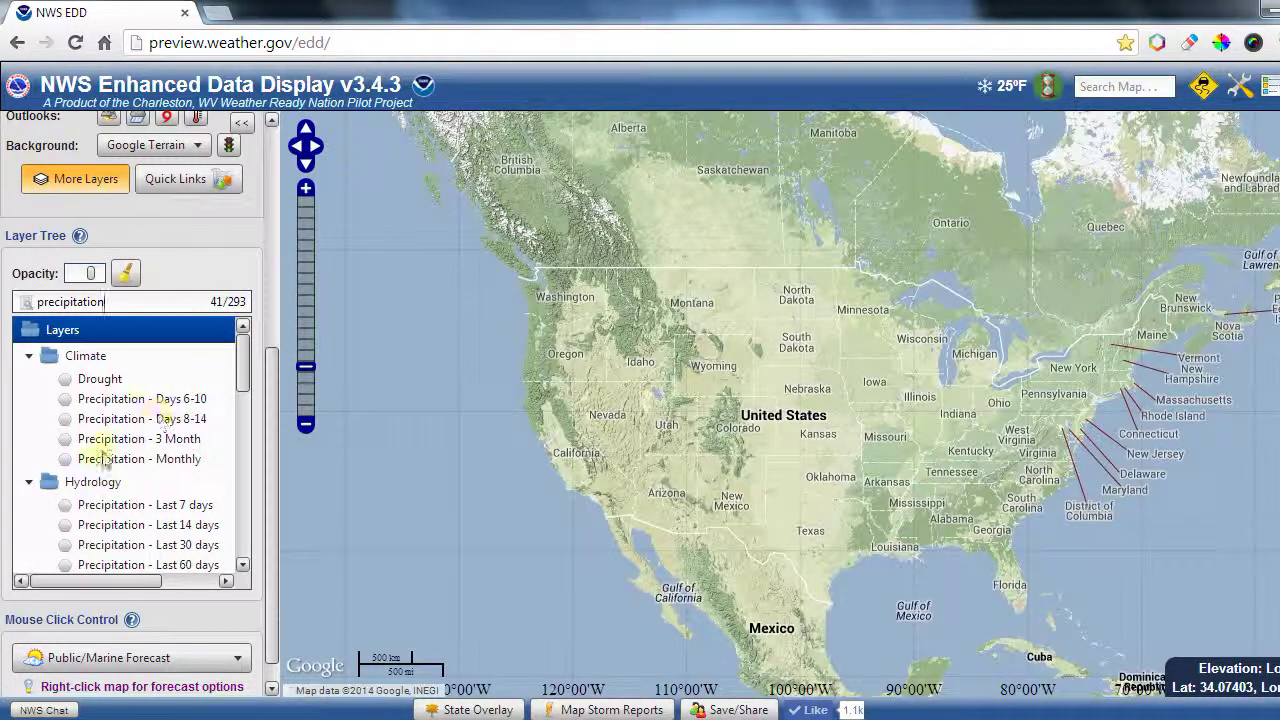
pyautogui.click(104, 384)
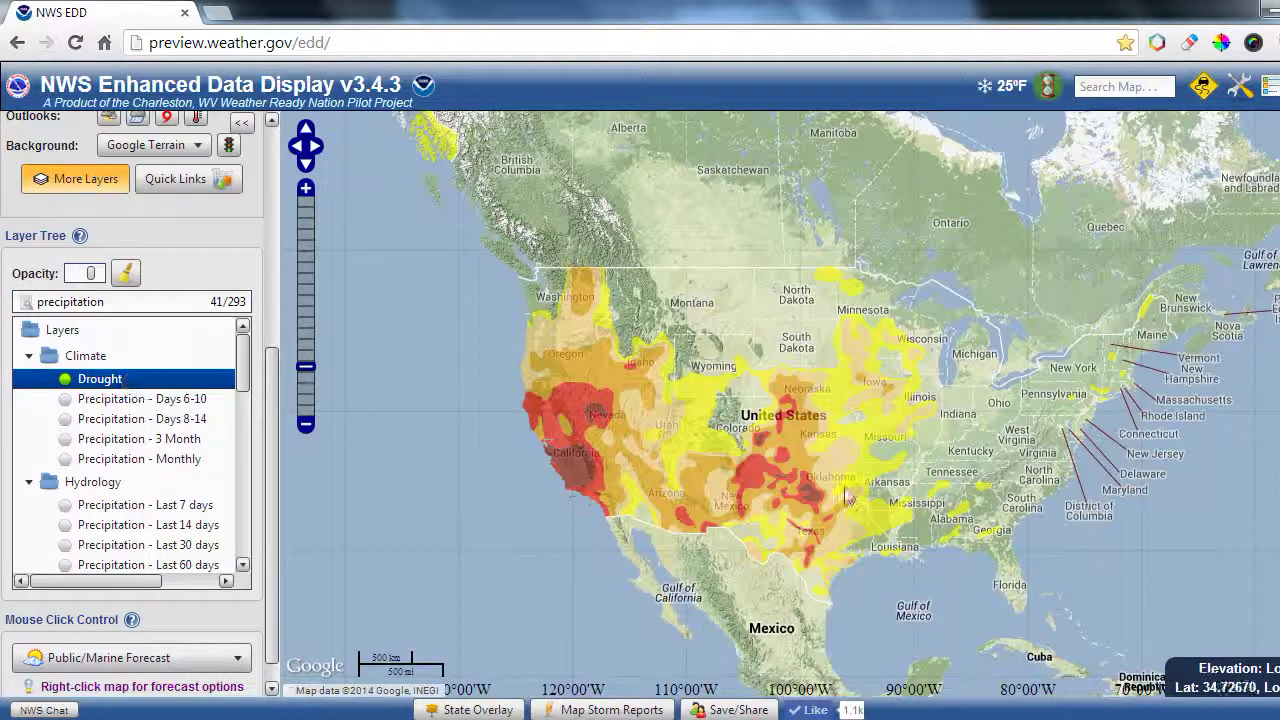
# - Show the legend, zoom into California, and lower the Drought layer's opacity
pyautogui.click(1266, 87)
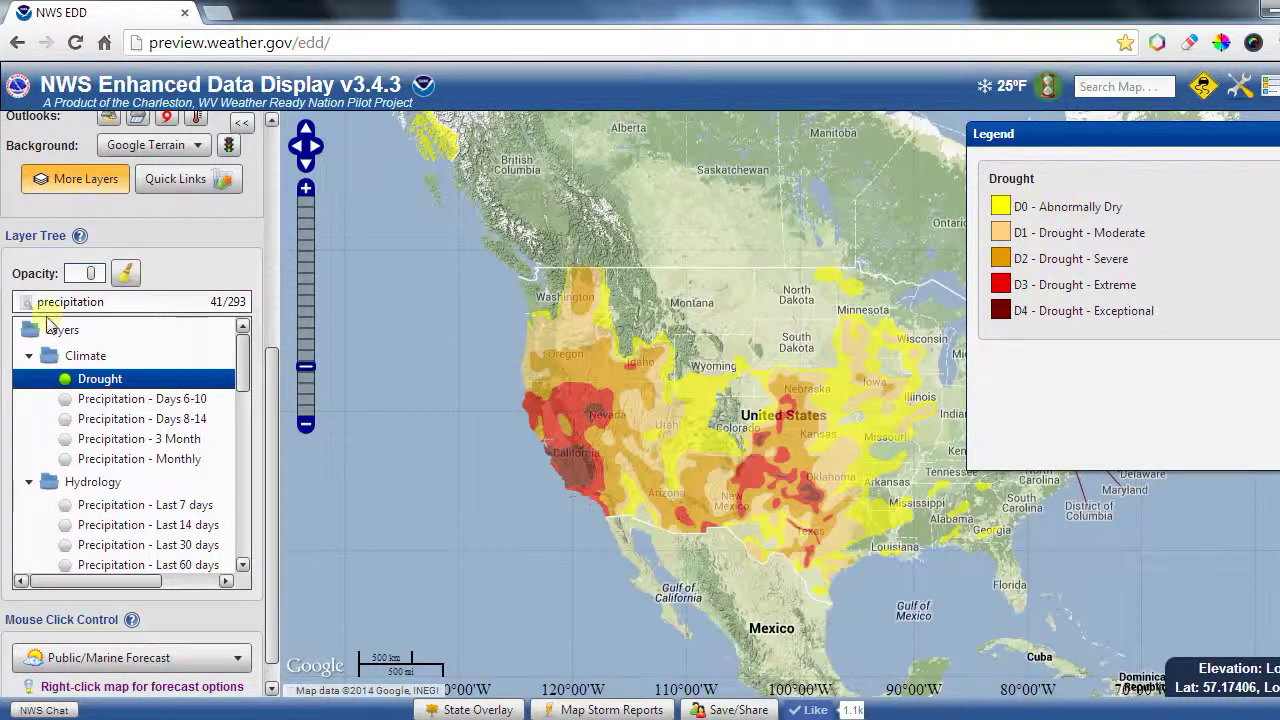
pyautogui.scroll(2, 583, 461)
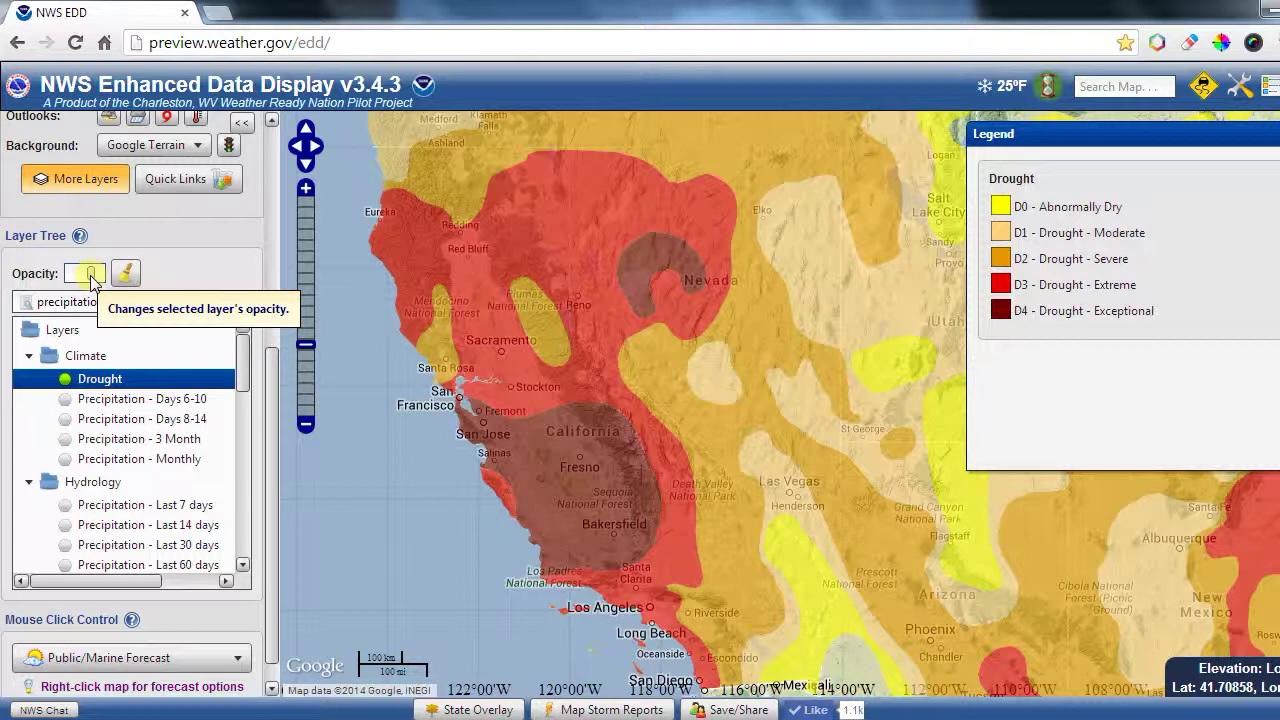
pyautogui.moveTo(91, 275)
pyautogui.mouseDown()
pyautogui.moveTo(103, 278)
pyautogui.moveTo(74, 285)
pyautogui.moveTo(85, 285)
pyautogui.mouseUp()
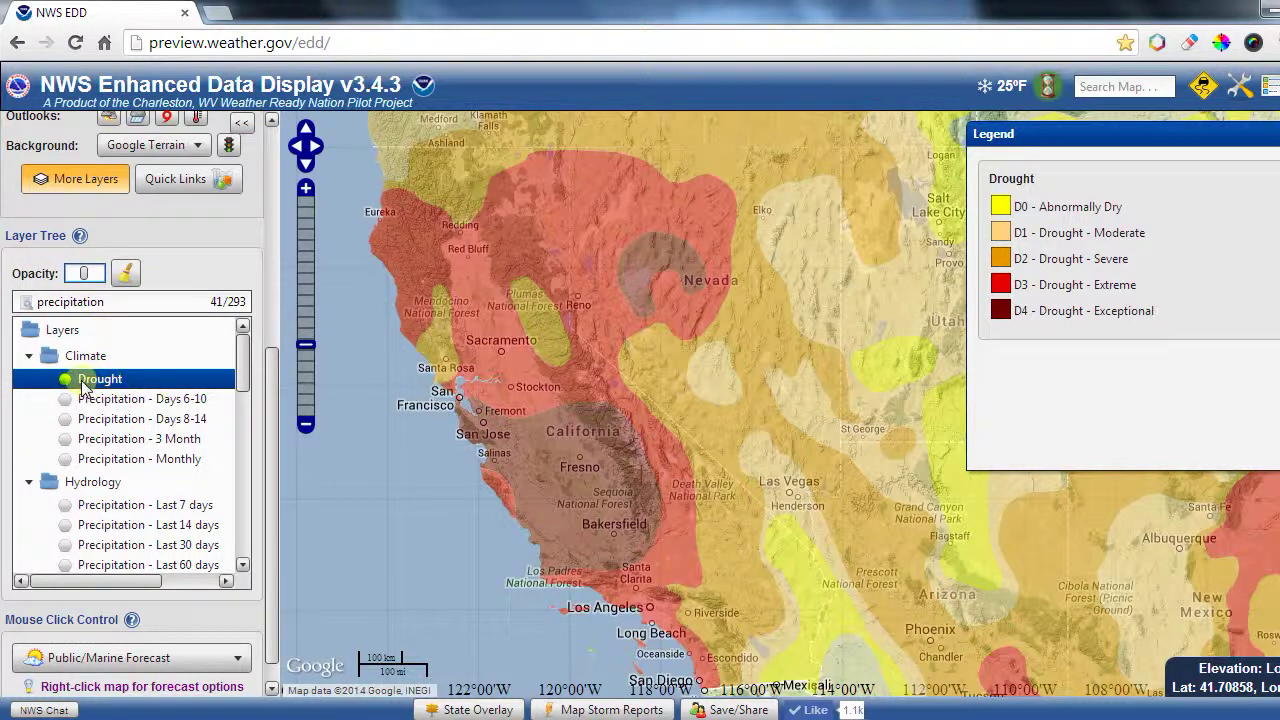
# - Toggle the Precipitation - 3 Month and Days 6-10 layers, then clear all layers
pyautogui.click(126, 443)
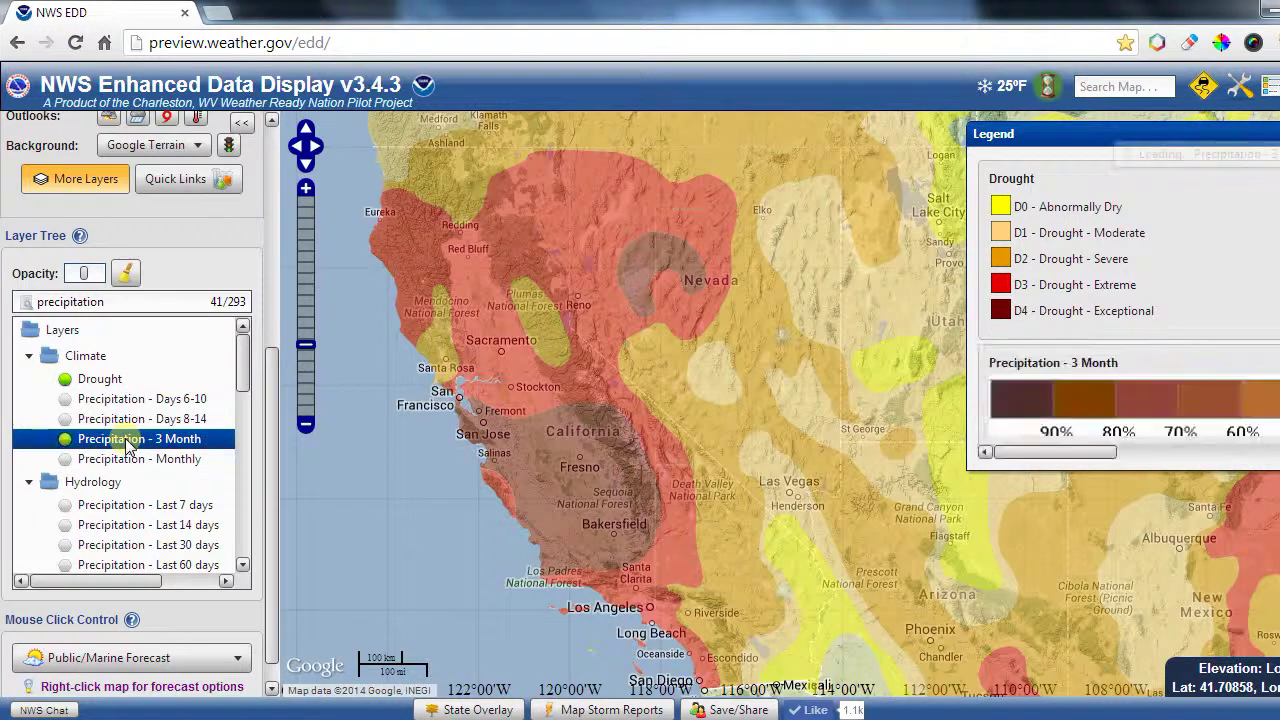
pyautogui.click(126, 447)
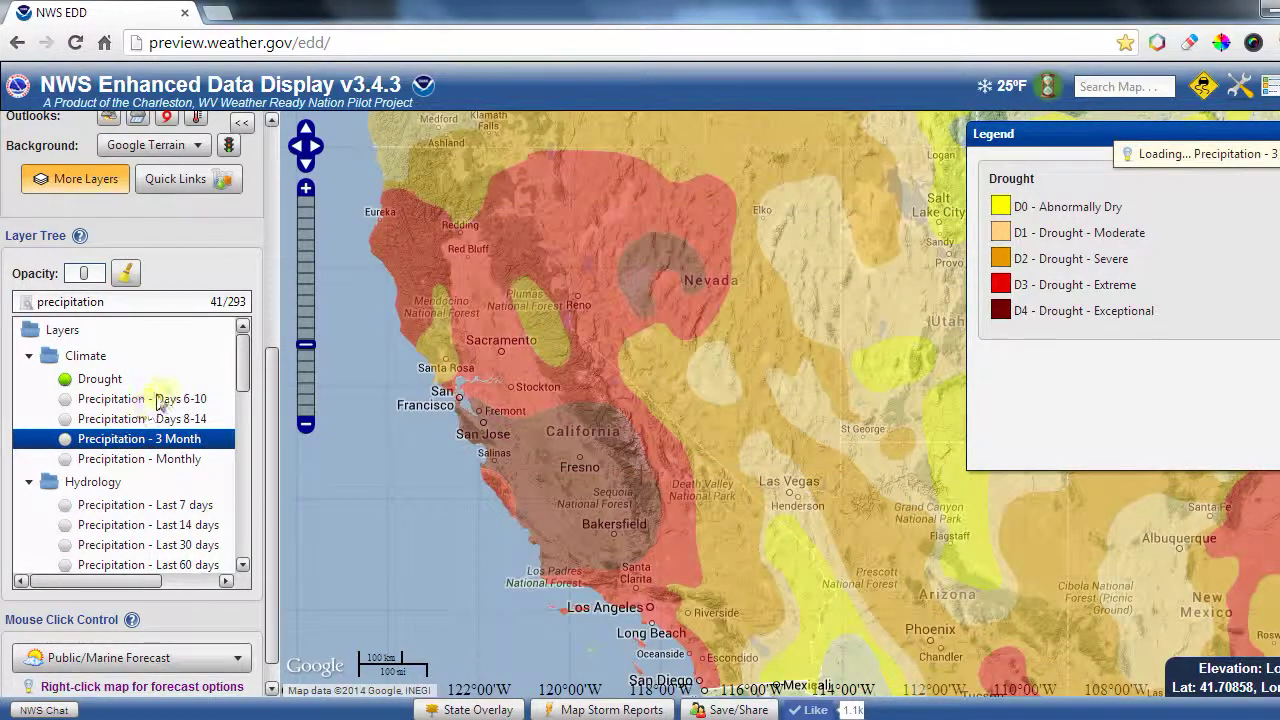
pyautogui.click(142, 401)
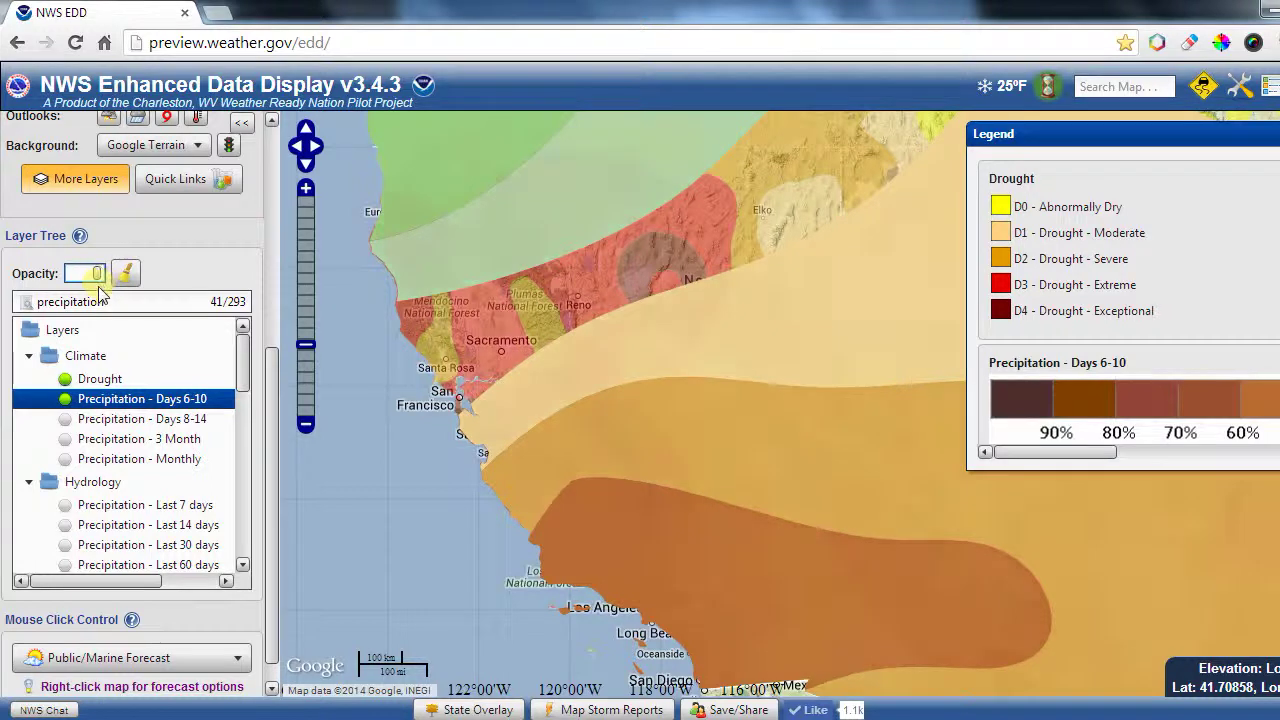
pyautogui.click(126, 273)
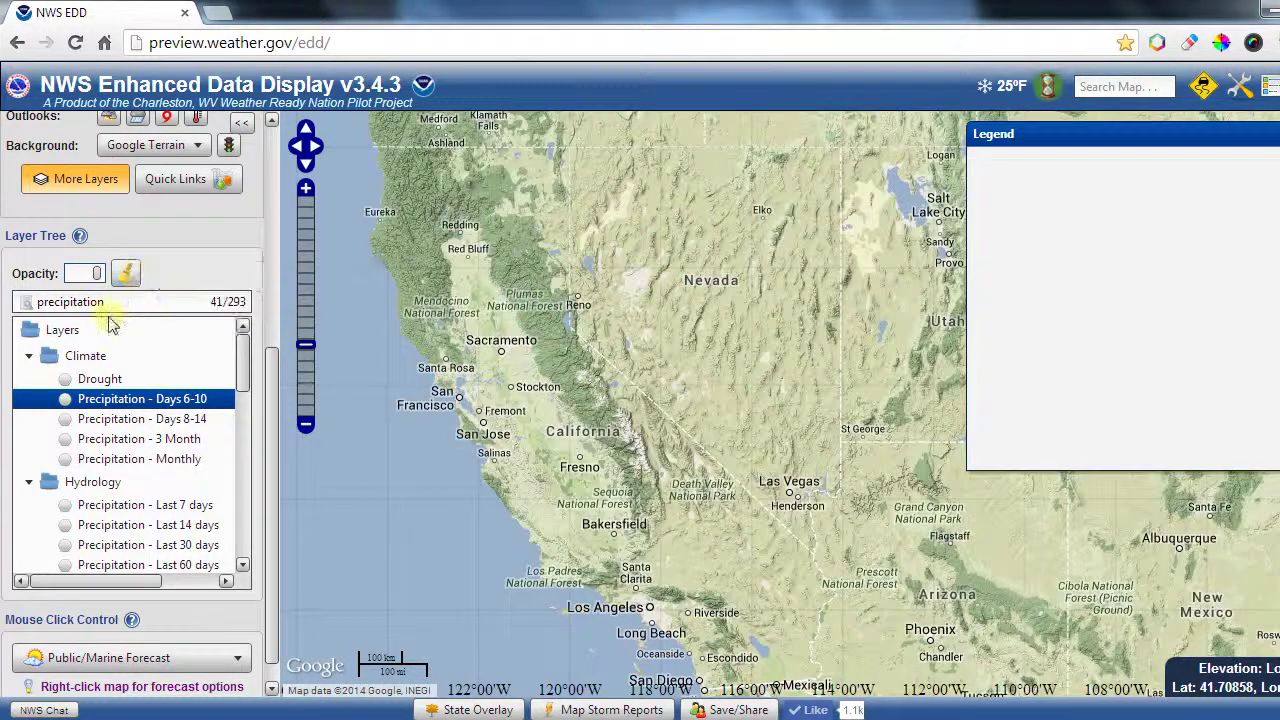
pyautogui.moveTo(100, 302); pyautogui.dragTo(10, 300)
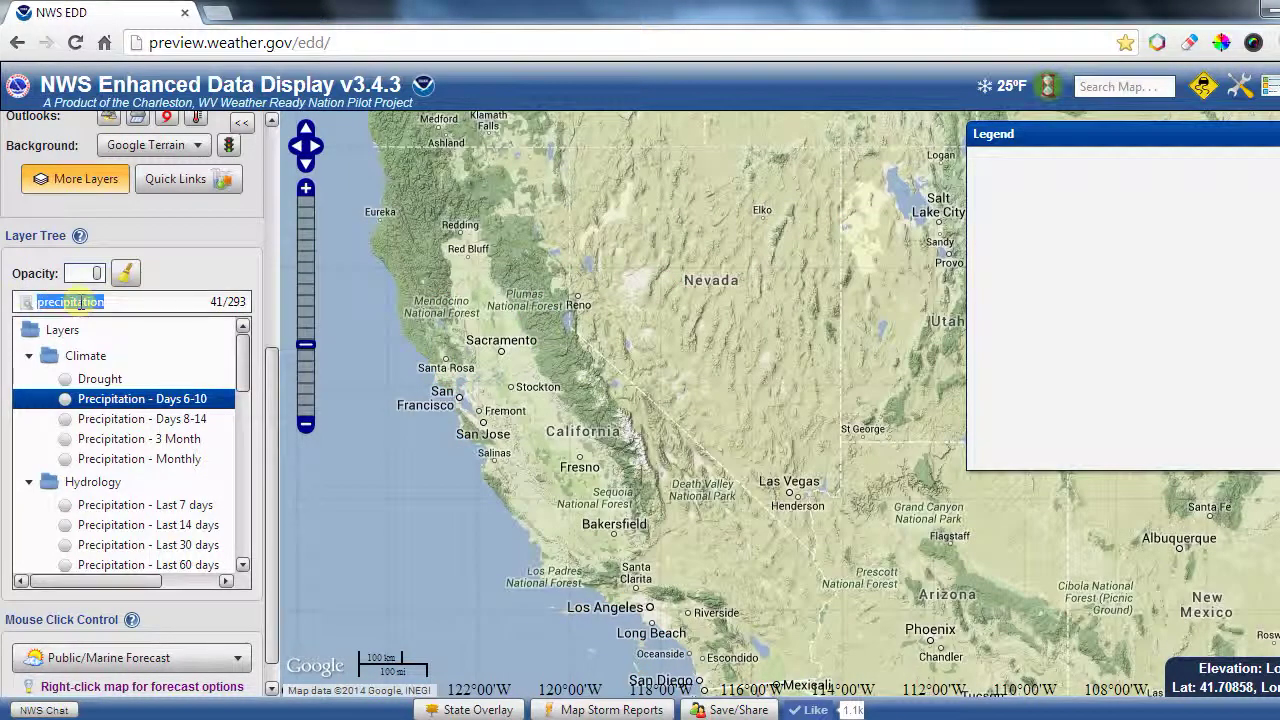
# - Clear the 'precipitation' search and expand the Boundaries folder to show U.S. States
pyautogui.press('BackSpace')
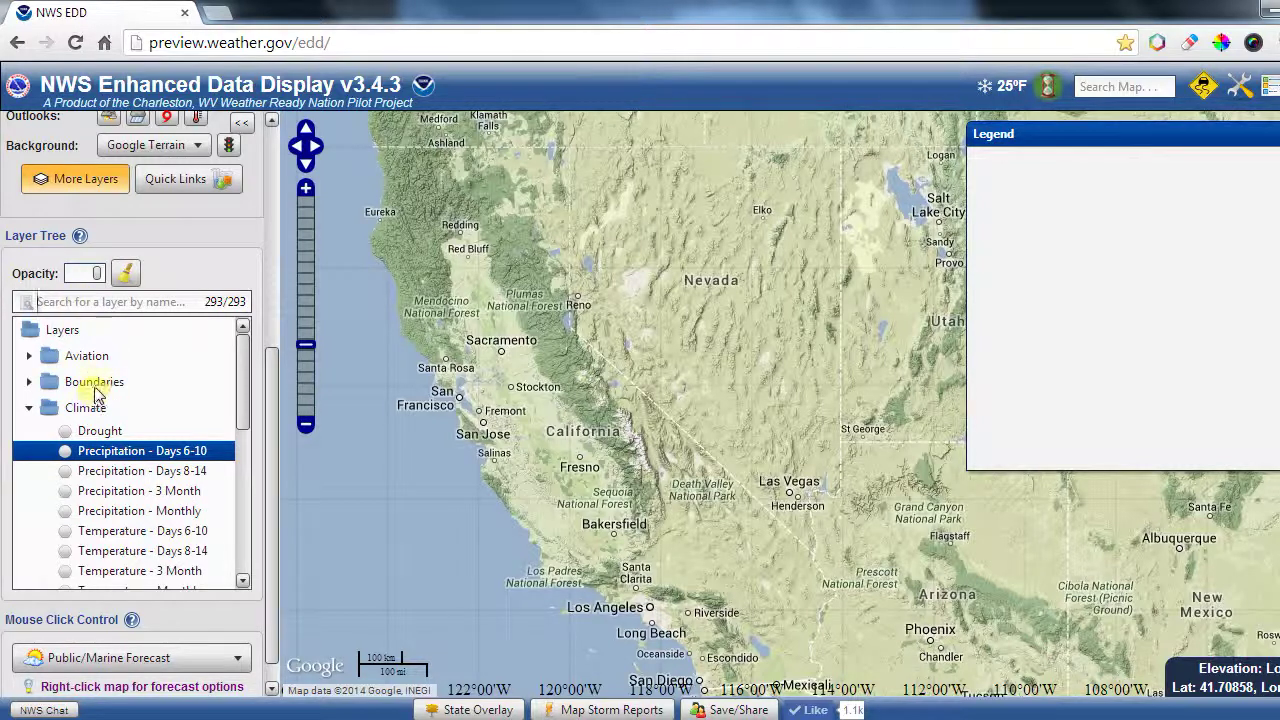
pyautogui.click(96, 390)
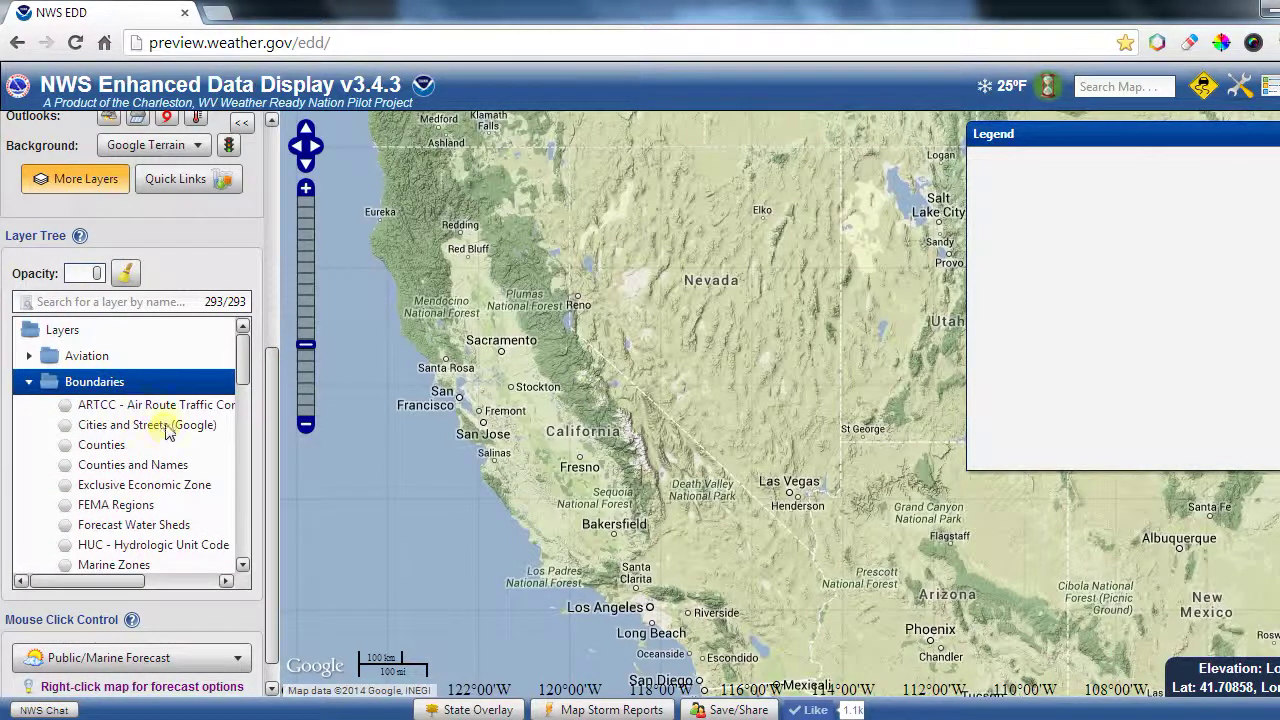
pyautogui.scroll(-5, 166, 430)
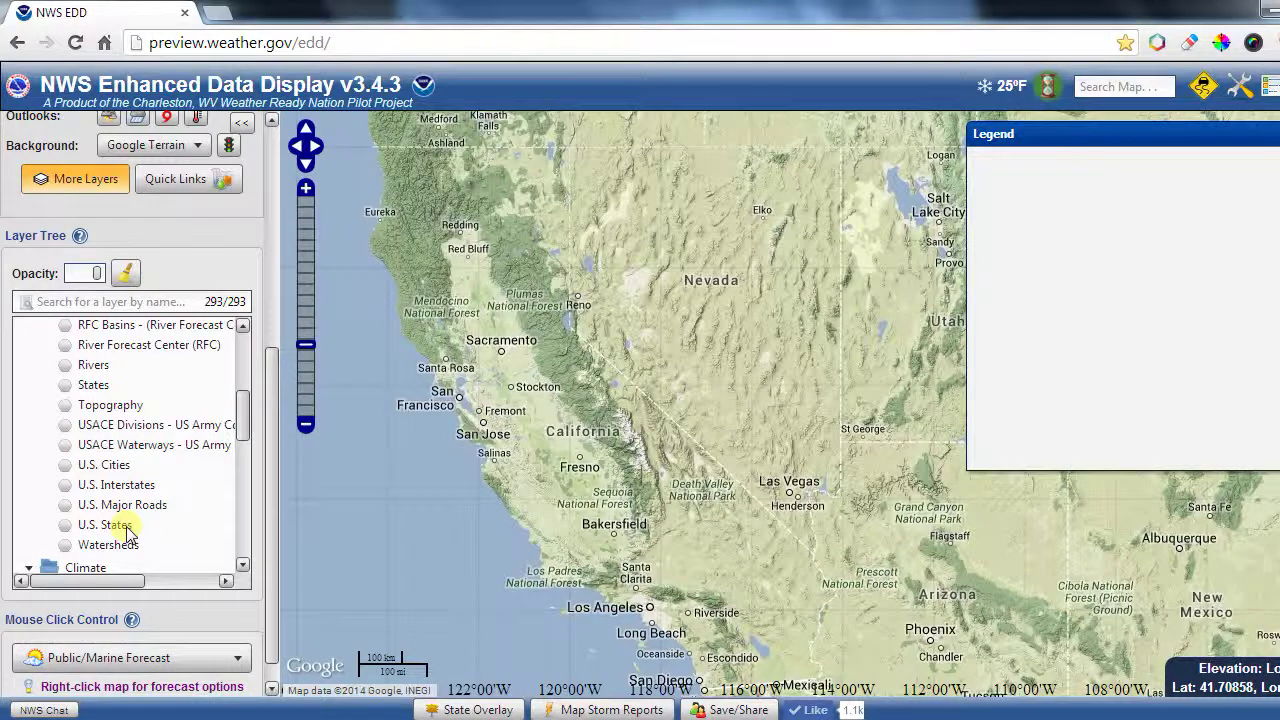
# - Turn on the U.S. States borders with a line width of 8
pyautogui.click(126, 528)
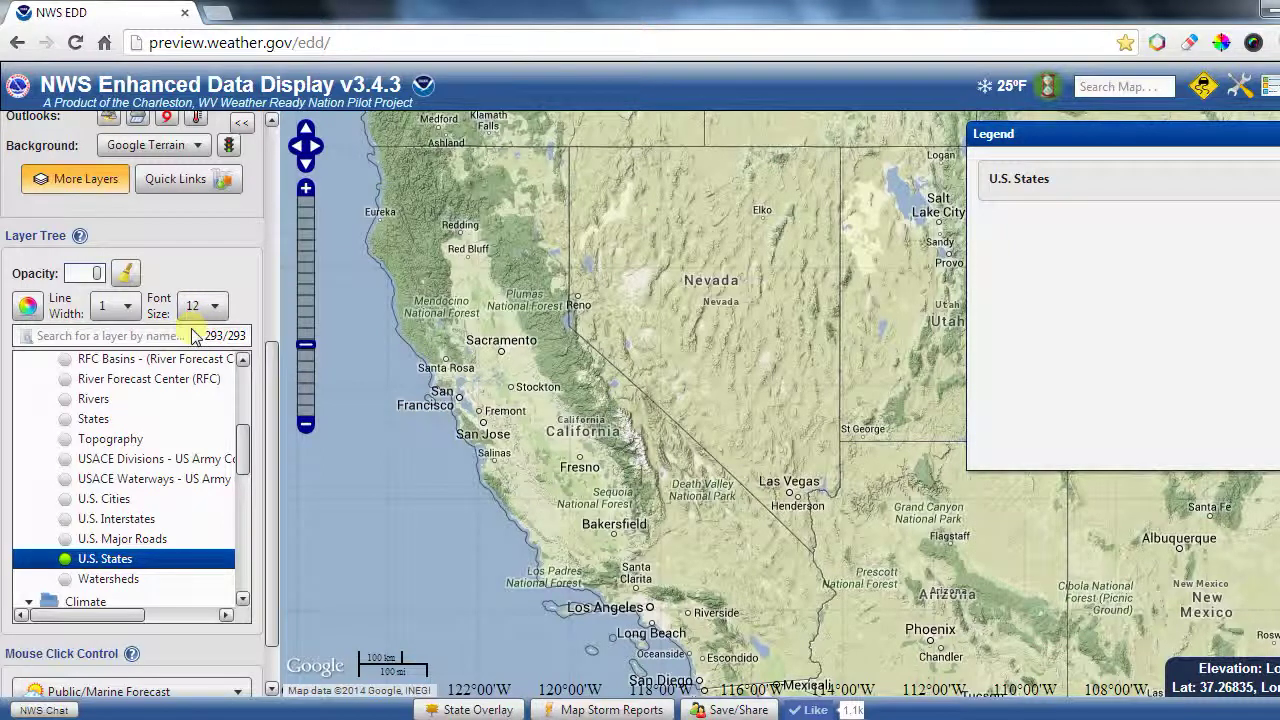
pyautogui.click(116, 306)
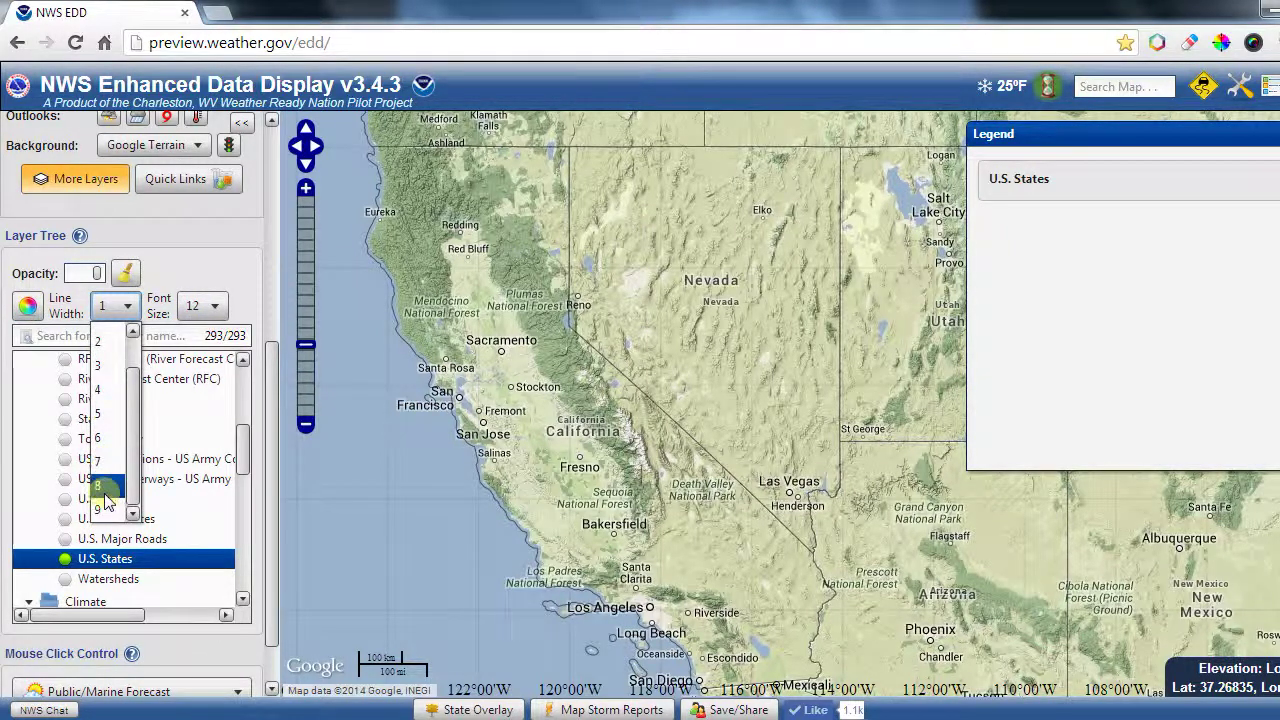
pyautogui.click(106, 486)
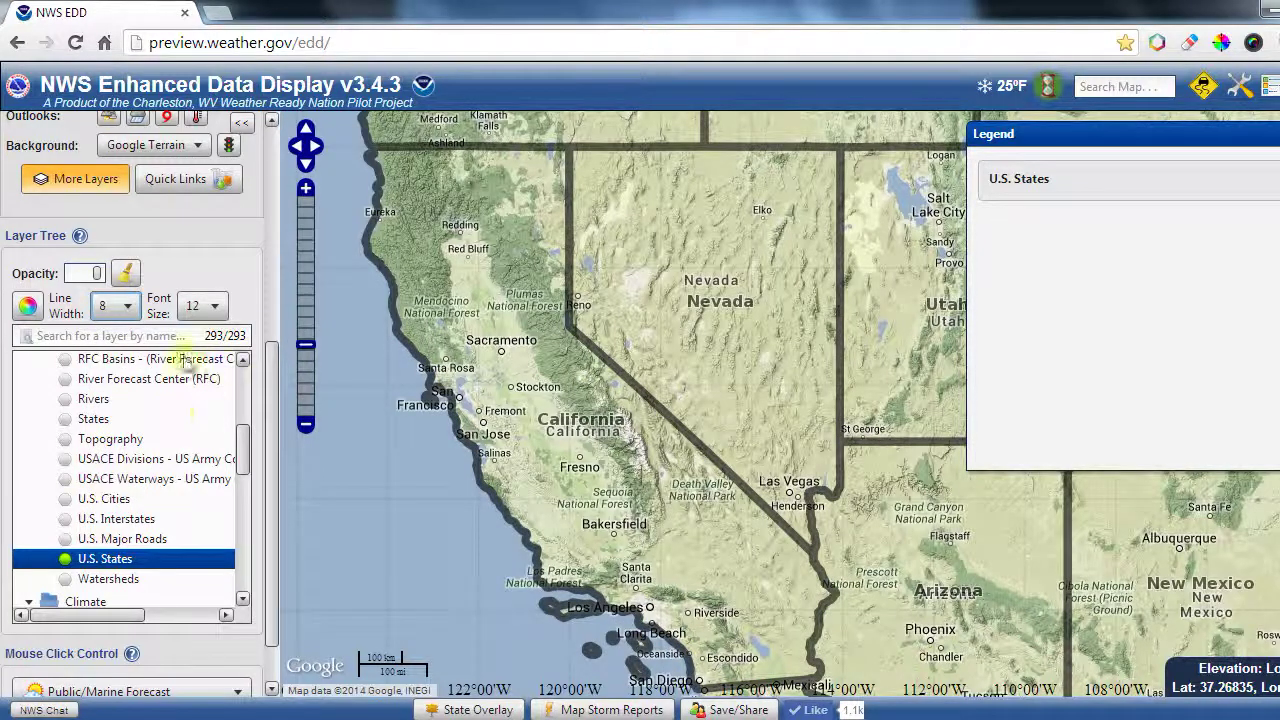
# - Colour the U.S. States borders bright green 7BF213 using the ColorSelector
pyautogui.click(25, 308)
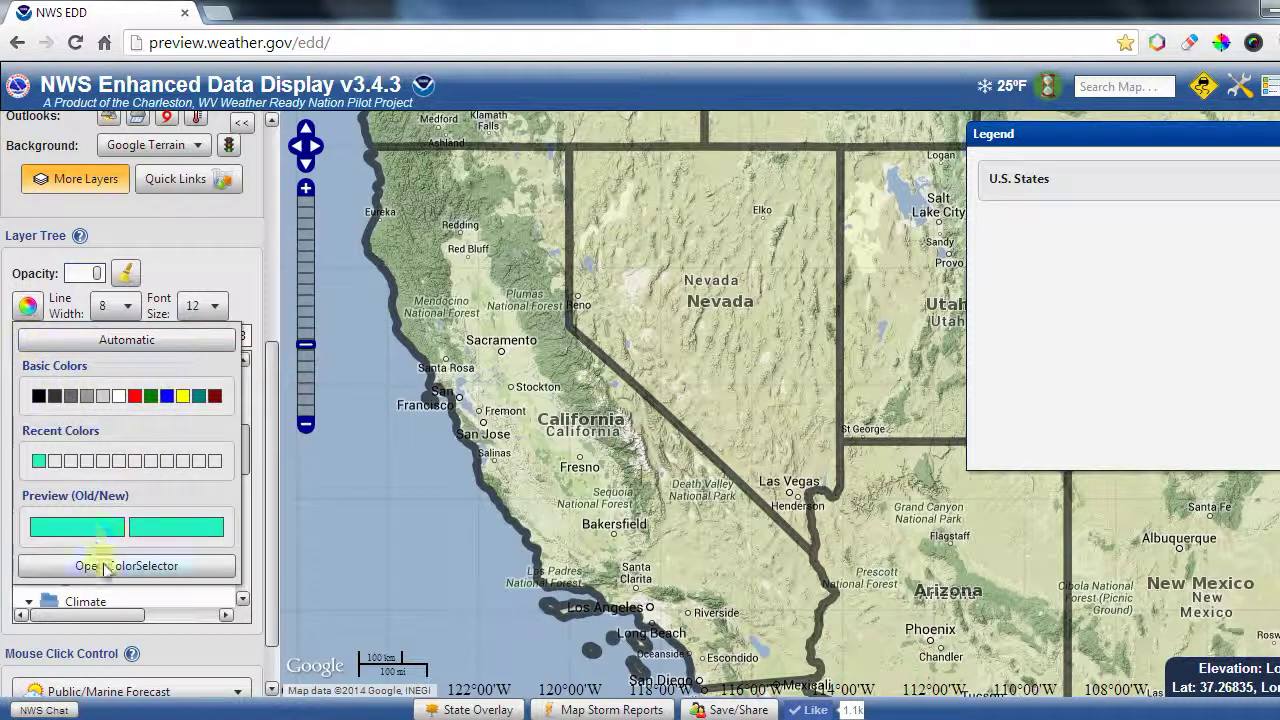
pyautogui.click(174, 567)
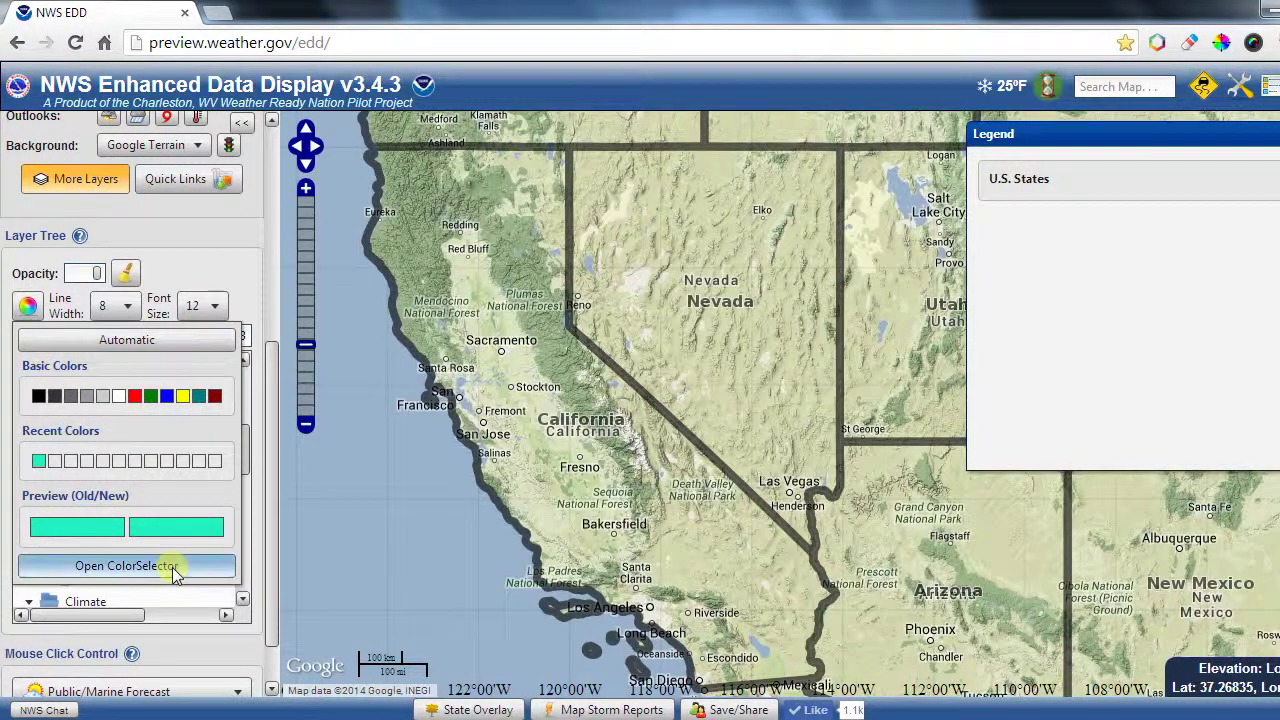
pyautogui.click(388, 250)
pyautogui.moveTo(384, 240); pyautogui.dragTo(340, 174)
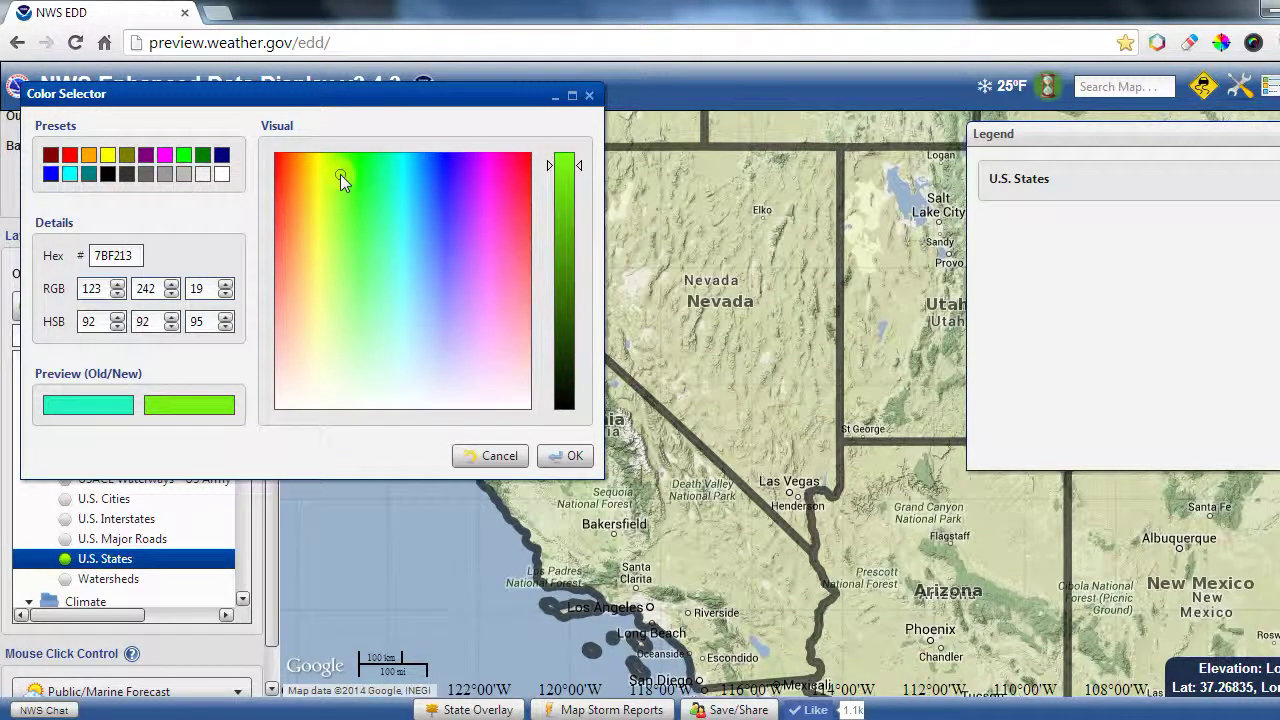
pyautogui.click(556, 461)
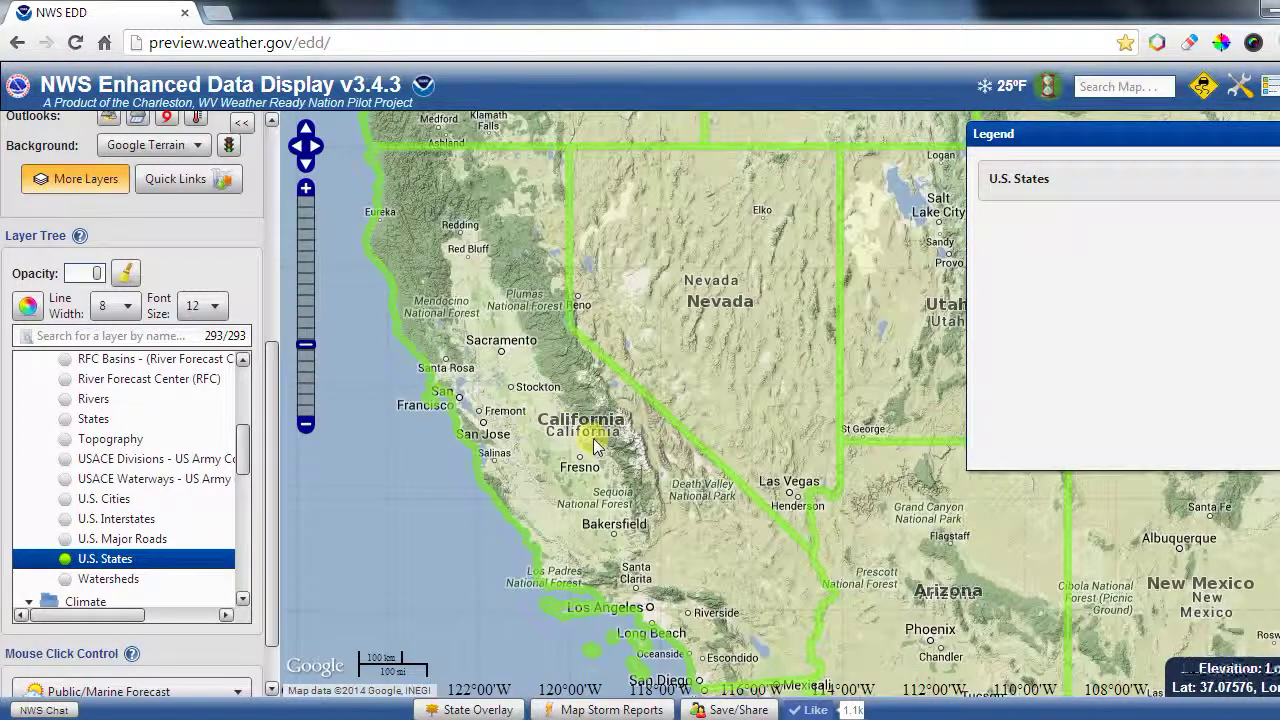
# - Set the state label font size to 20 and switch the map background to Blank
pyautogui.click(197, 307)
pyautogui.scroll(-3, 190, 450)
pyautogui.click(193, 510)
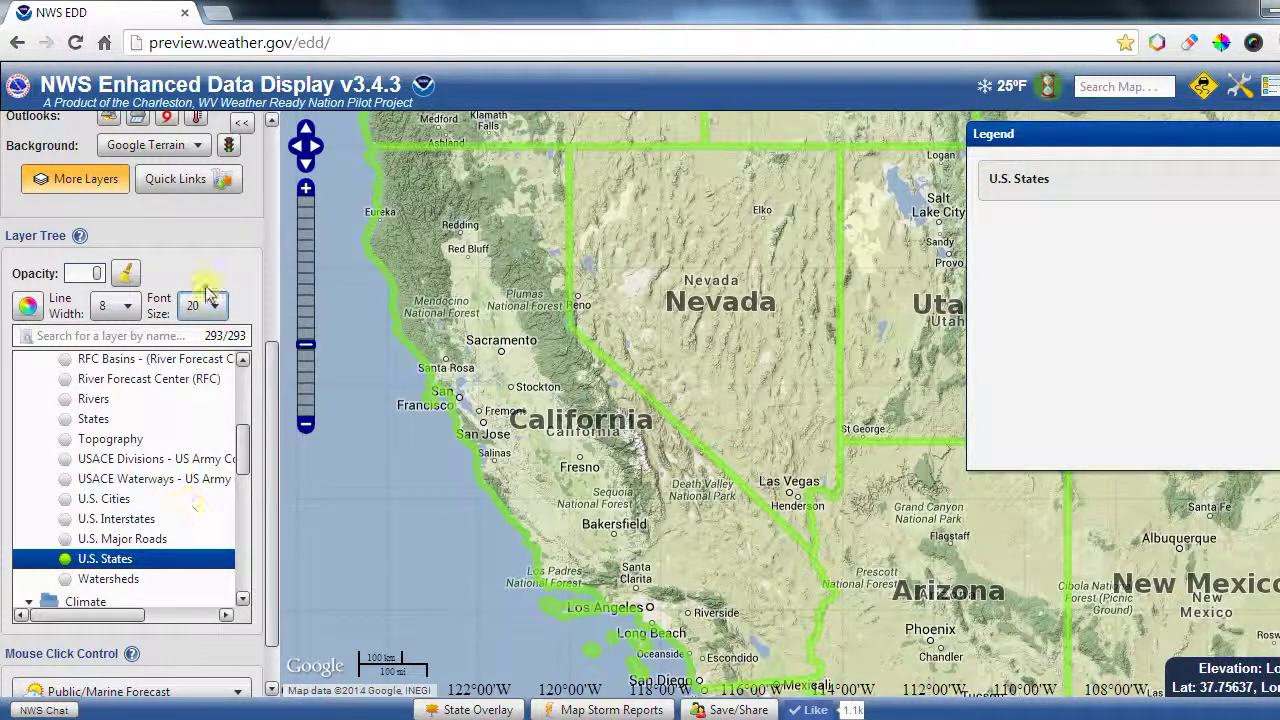
pyautogui.click(190, 148)
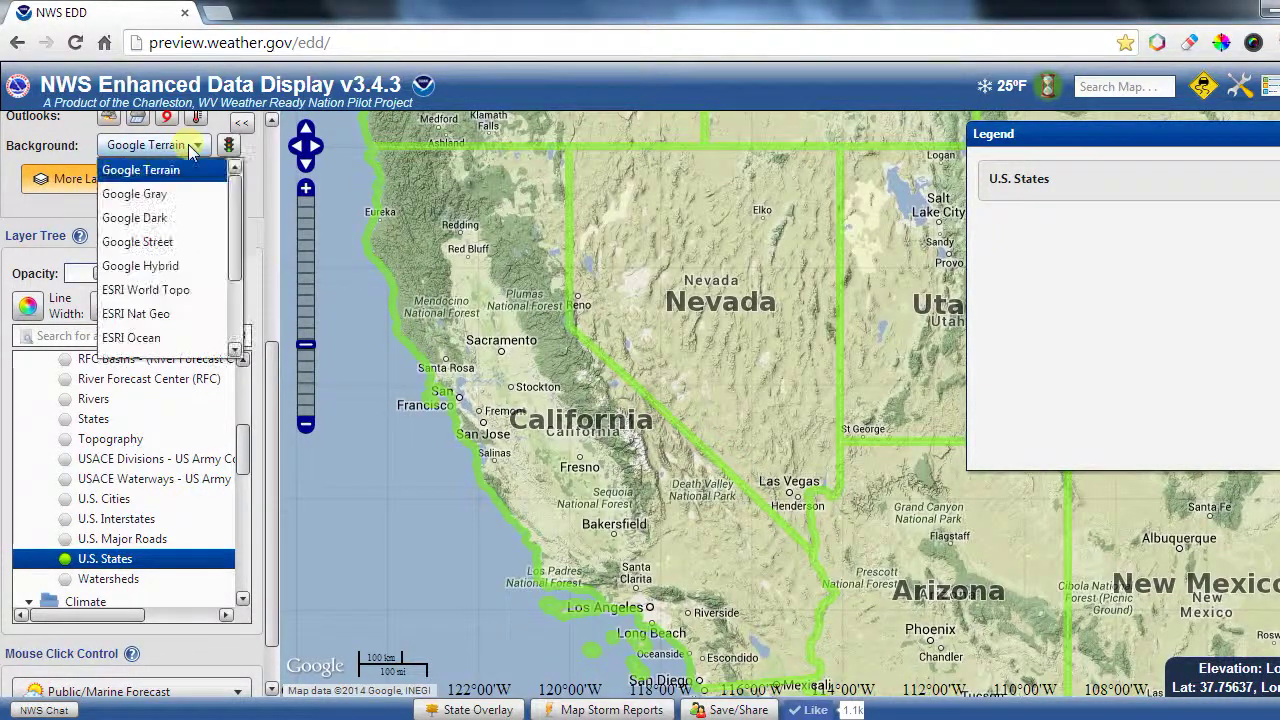
pyautogui.scroll(-2, 165, 300)
pyautogui.click(152, 346)
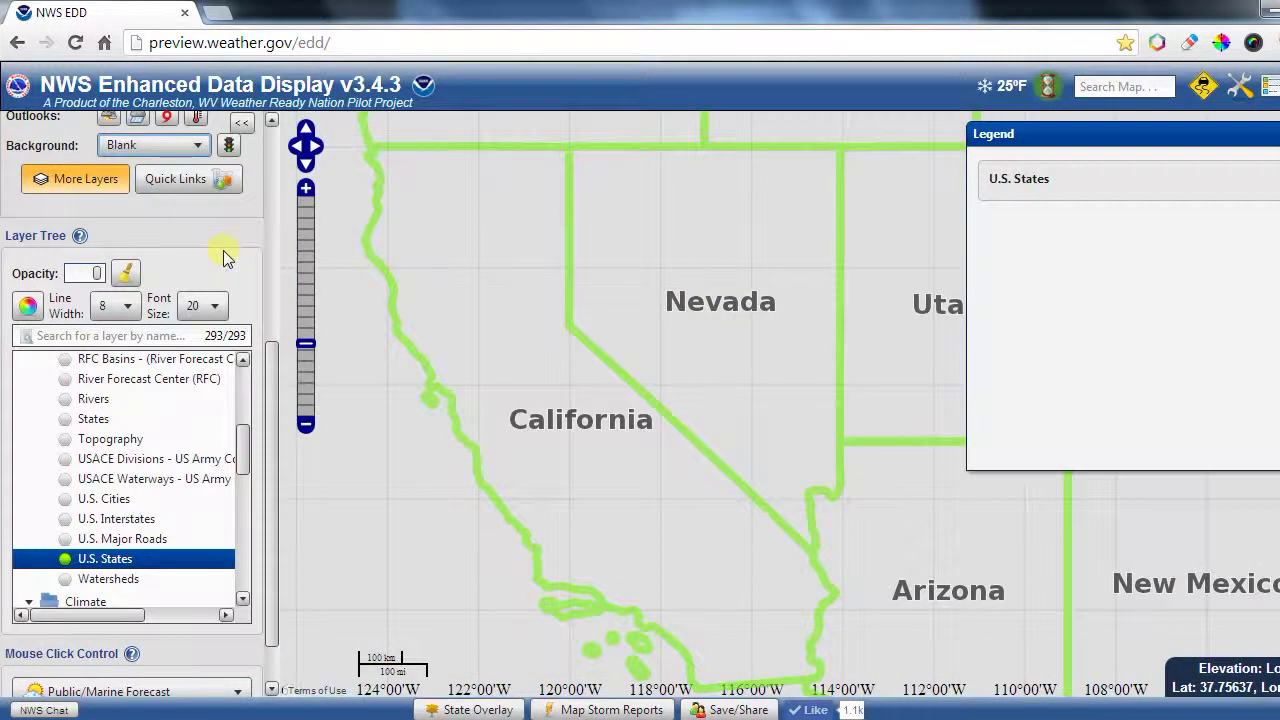
# - Set the state label font size to 0 to remove state names
pyautogui.click(210, 310)
pyautogui.scroll(5, 193, 345)
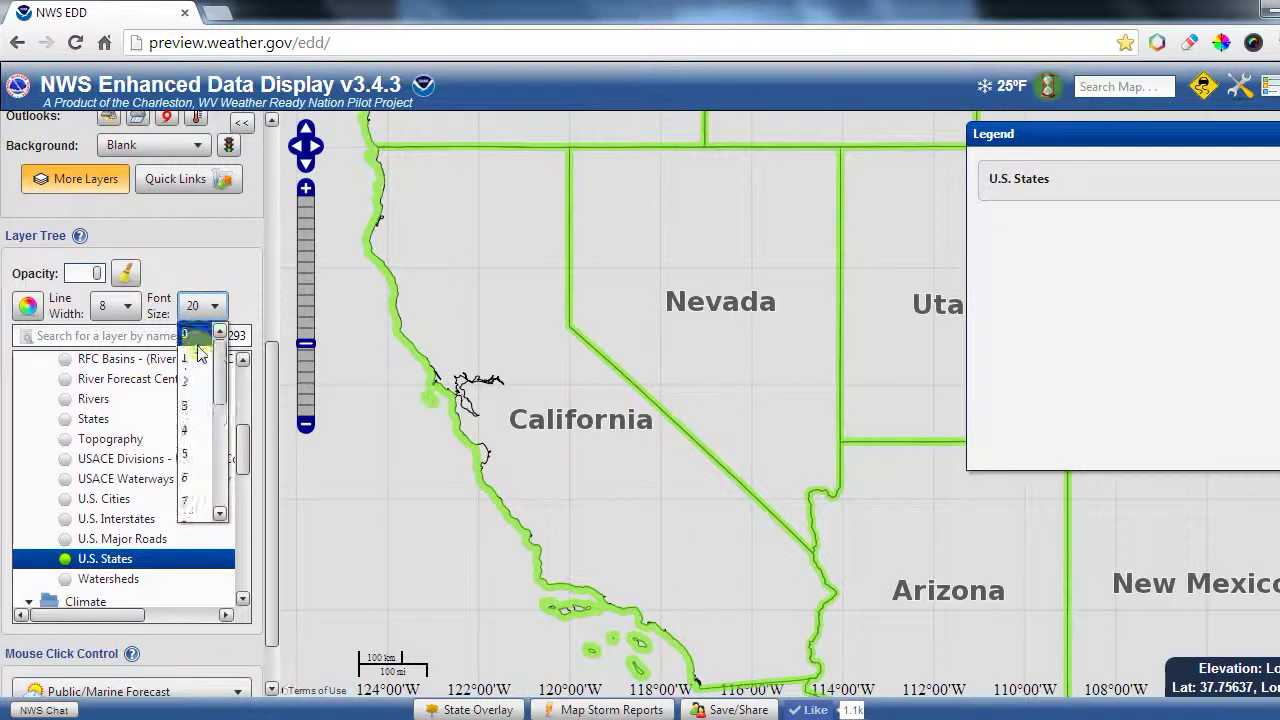
pyautogui.click(193, 338)
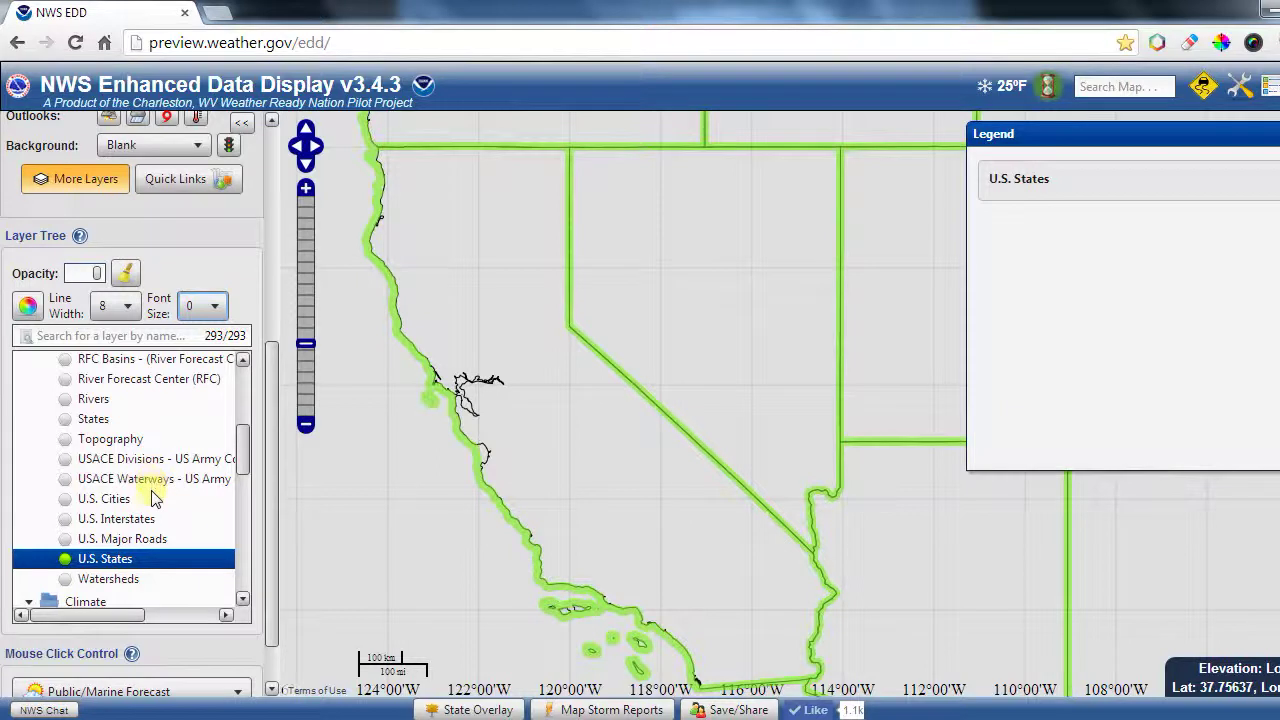
pyautogui.scroll(5, 155, 500)
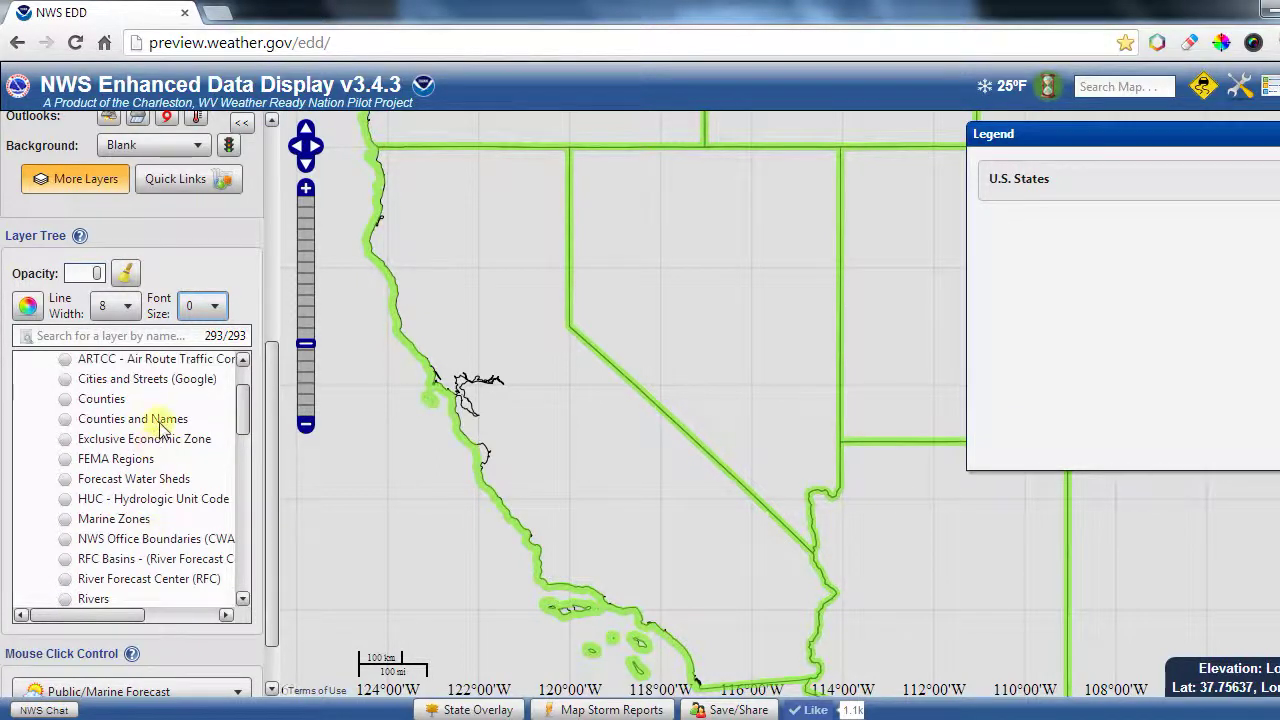
# - Turn on Counties and Names with red county lines of width 3
pyautogui.click(160, 419)
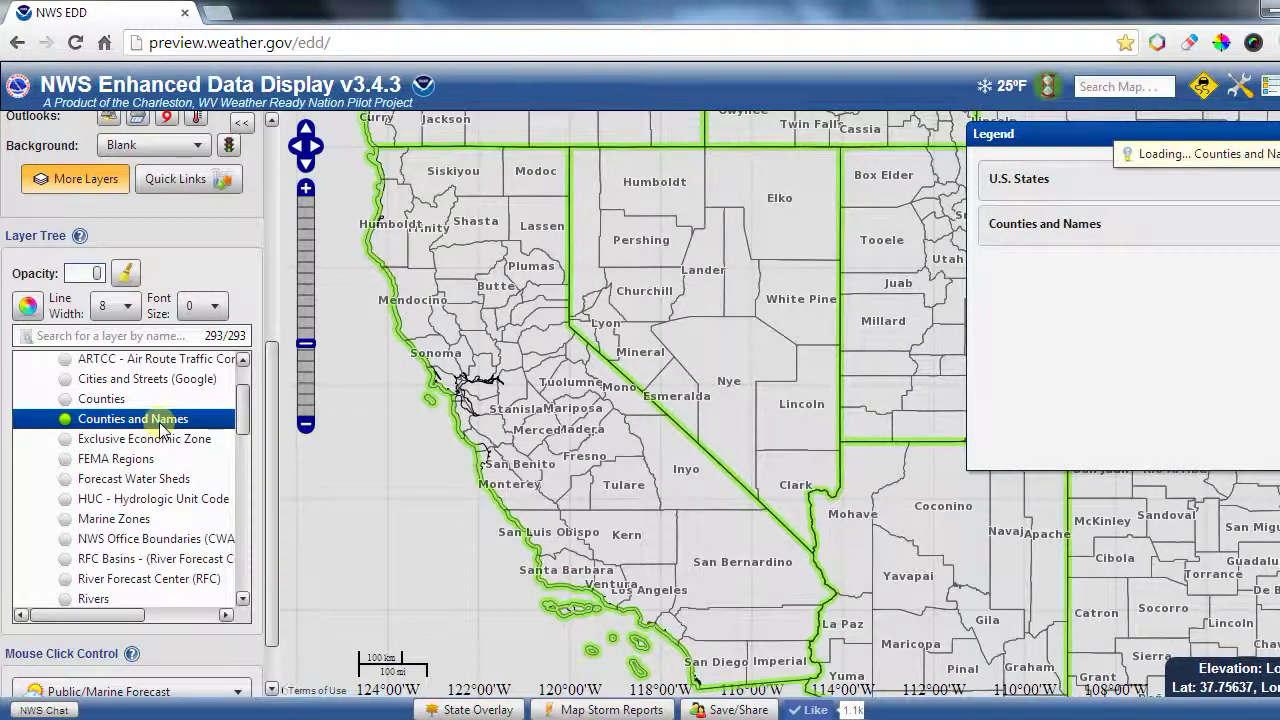
pyautogui.click(114, 306)
pyautogui.click(110, 363)
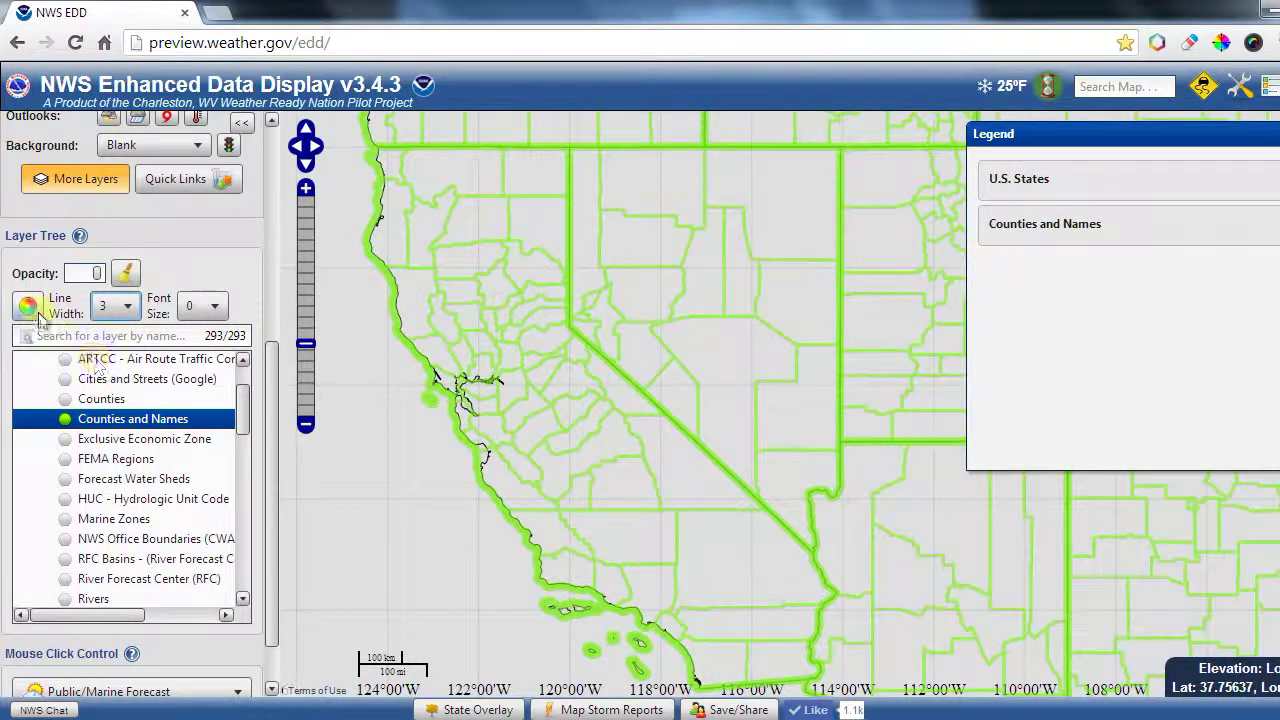
pyautogui.click(34, 312)
pyautogui.click(134, 396)
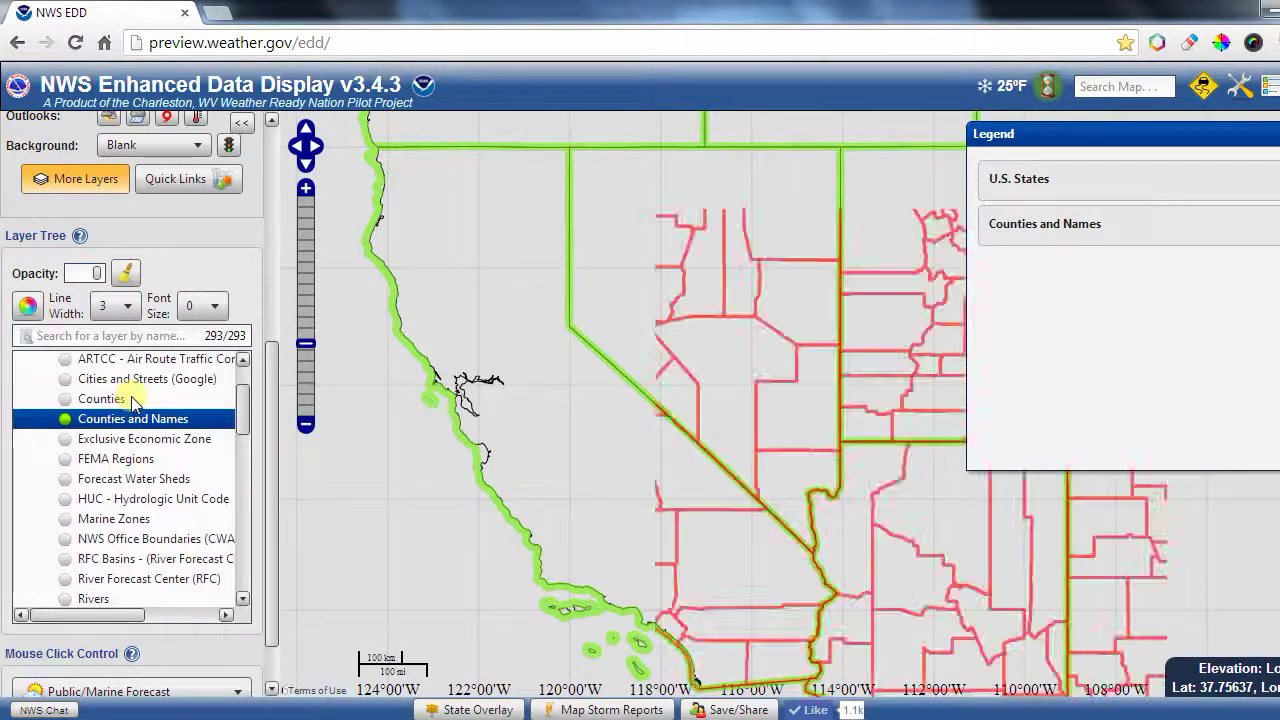
# - Label county names at font size 10 and centre the map on northern California
pyautogui.click(203, 304)
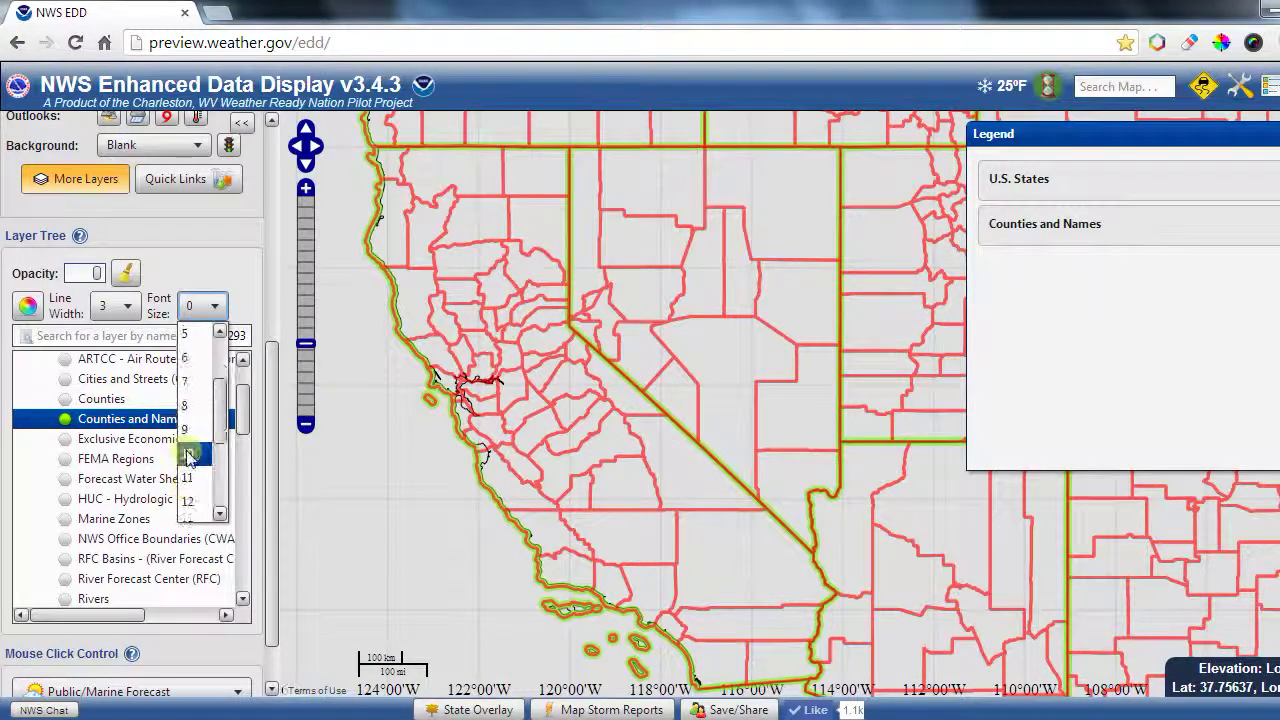
pyautogui.click(190, 456)
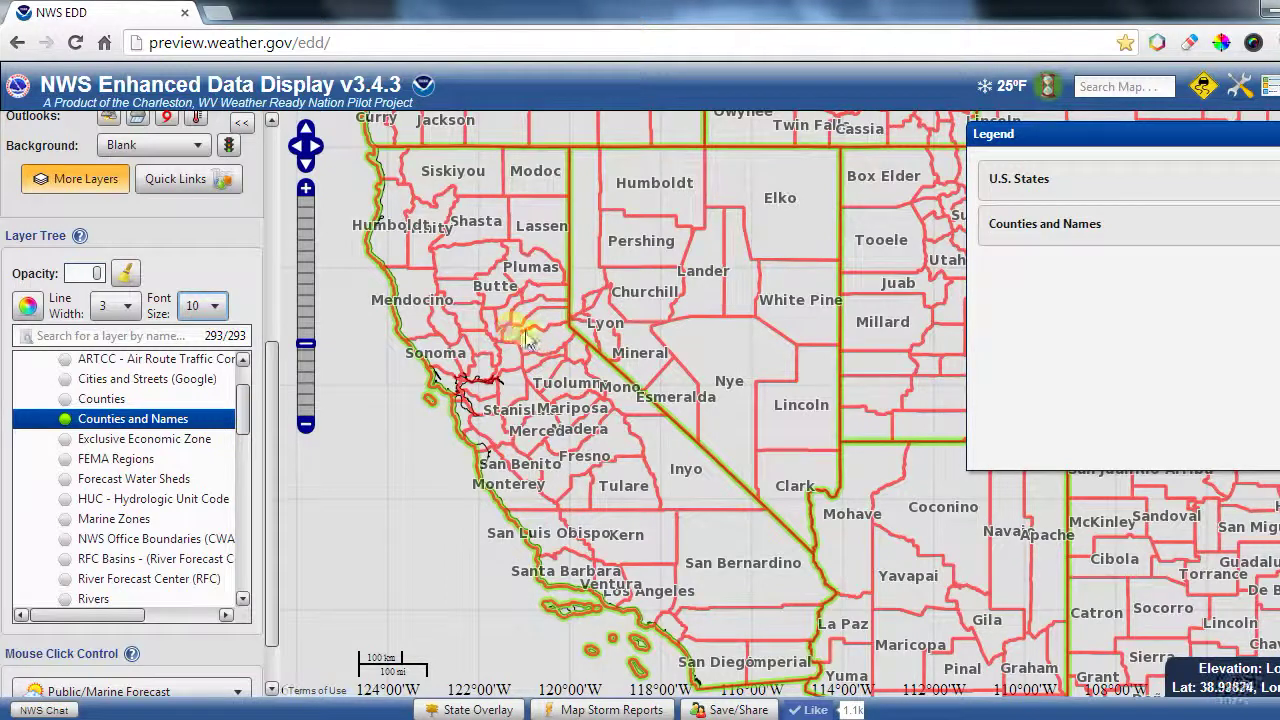
pyautogui.scroll(1, 518, 328)
pyautogui.moveTo(558, 397); pyautogui.dragTo(768, 535)
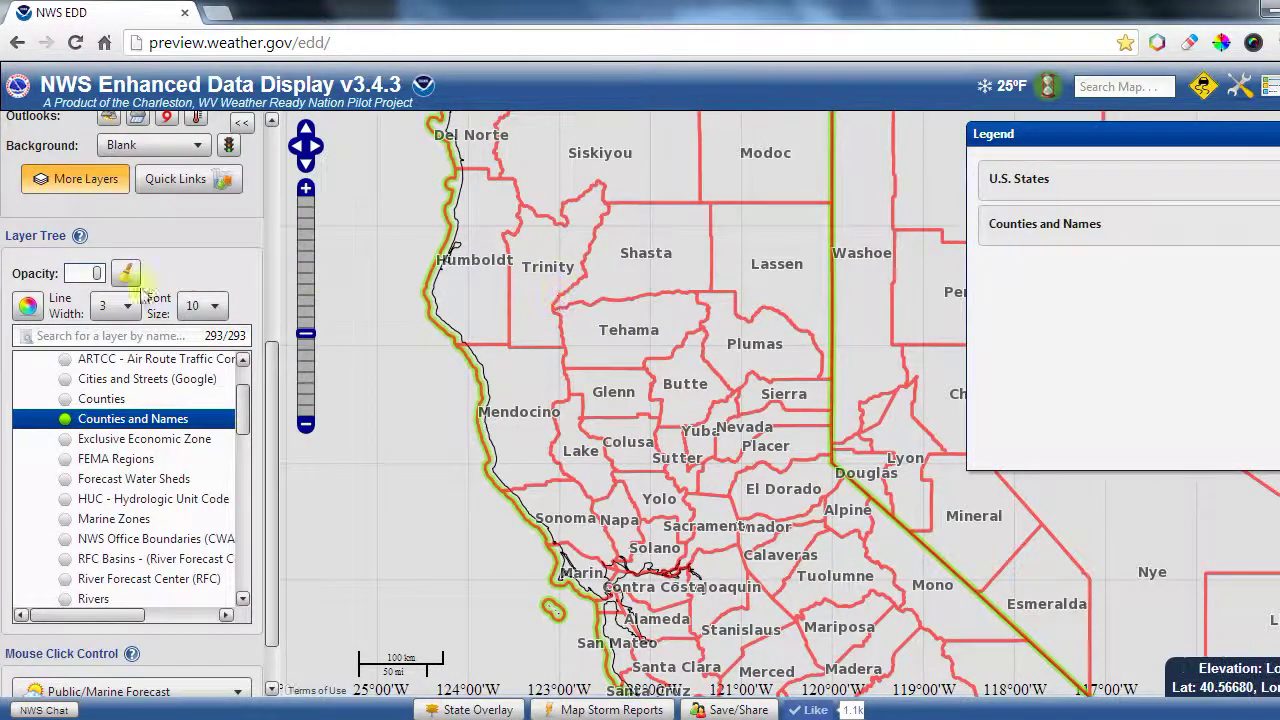
# - Reduce the Counties and Names layer opacity so county borders look faded red
pyautogui.click(83, 277)
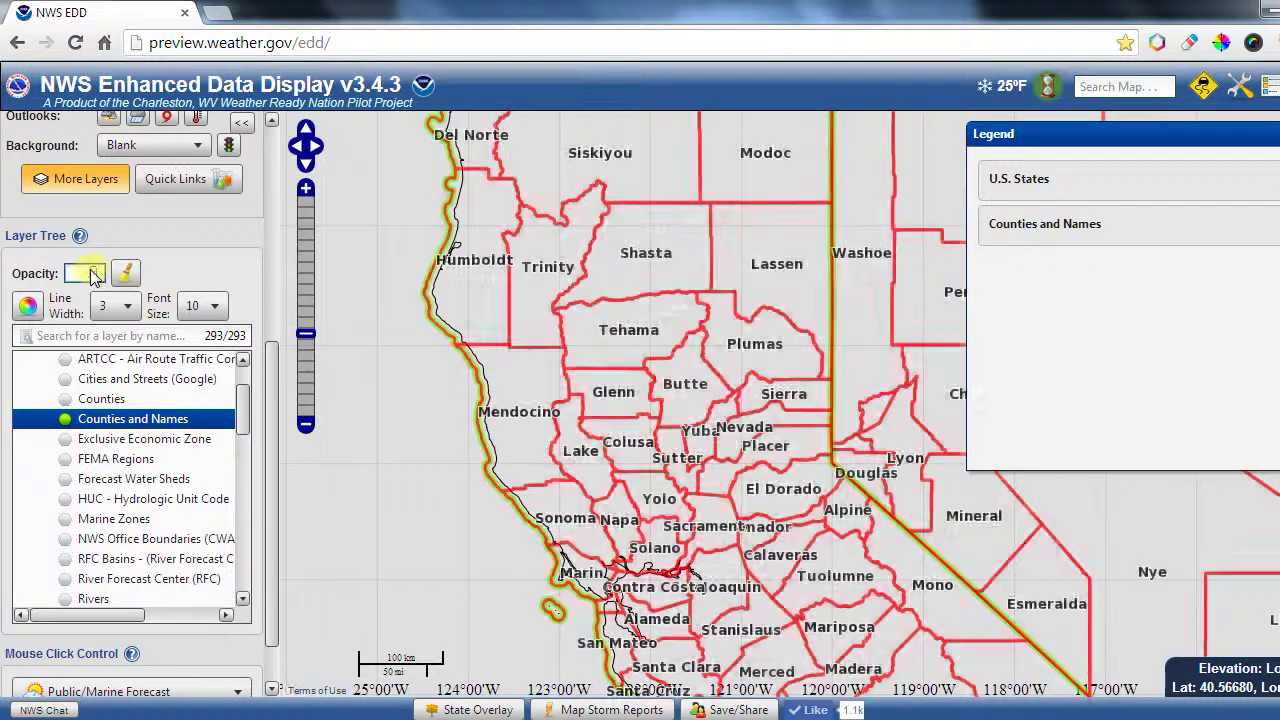
pyautogui.click(96, 283)
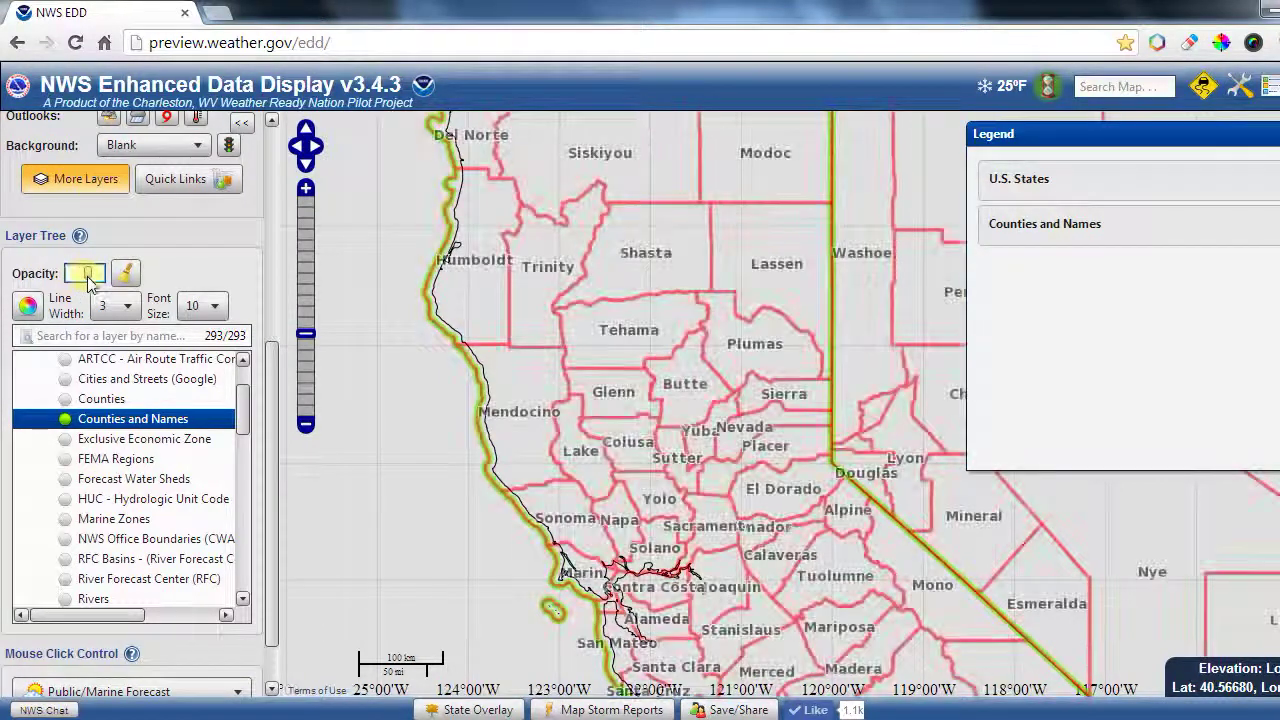
pyautogui.click(108, 285)
pyautogui.click(72, 281)
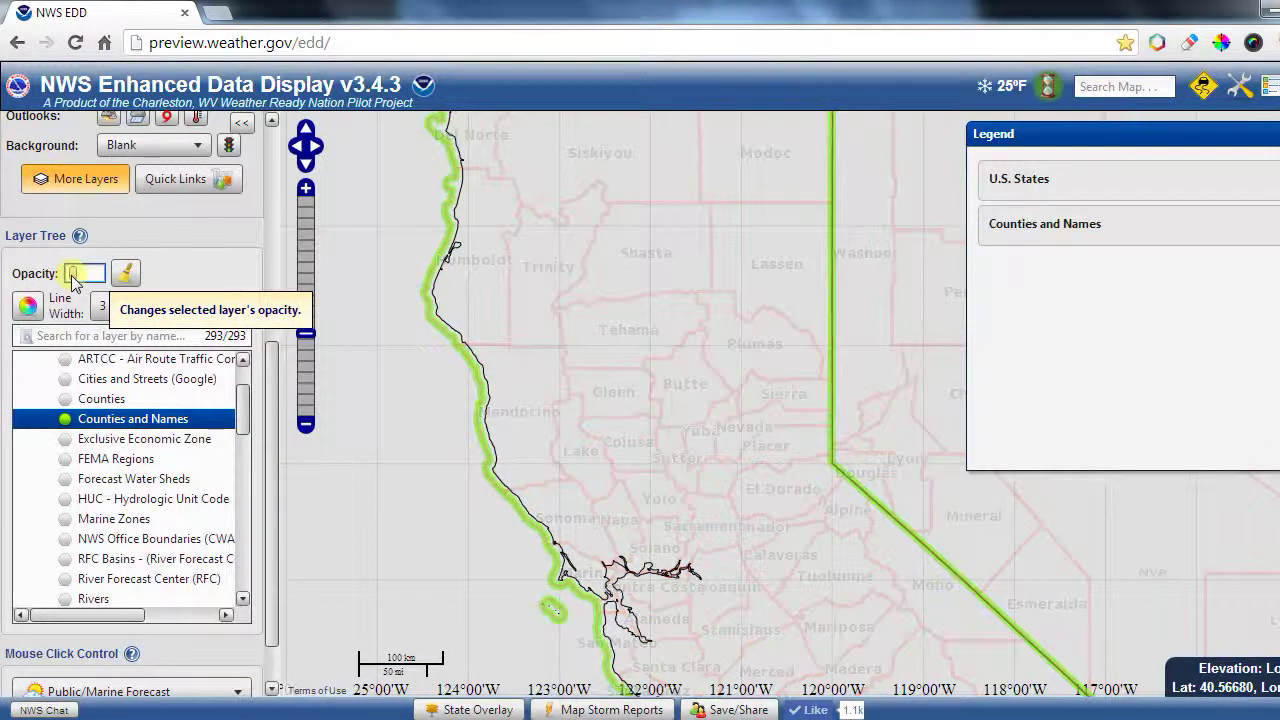
pyautogui.click(80, 274)
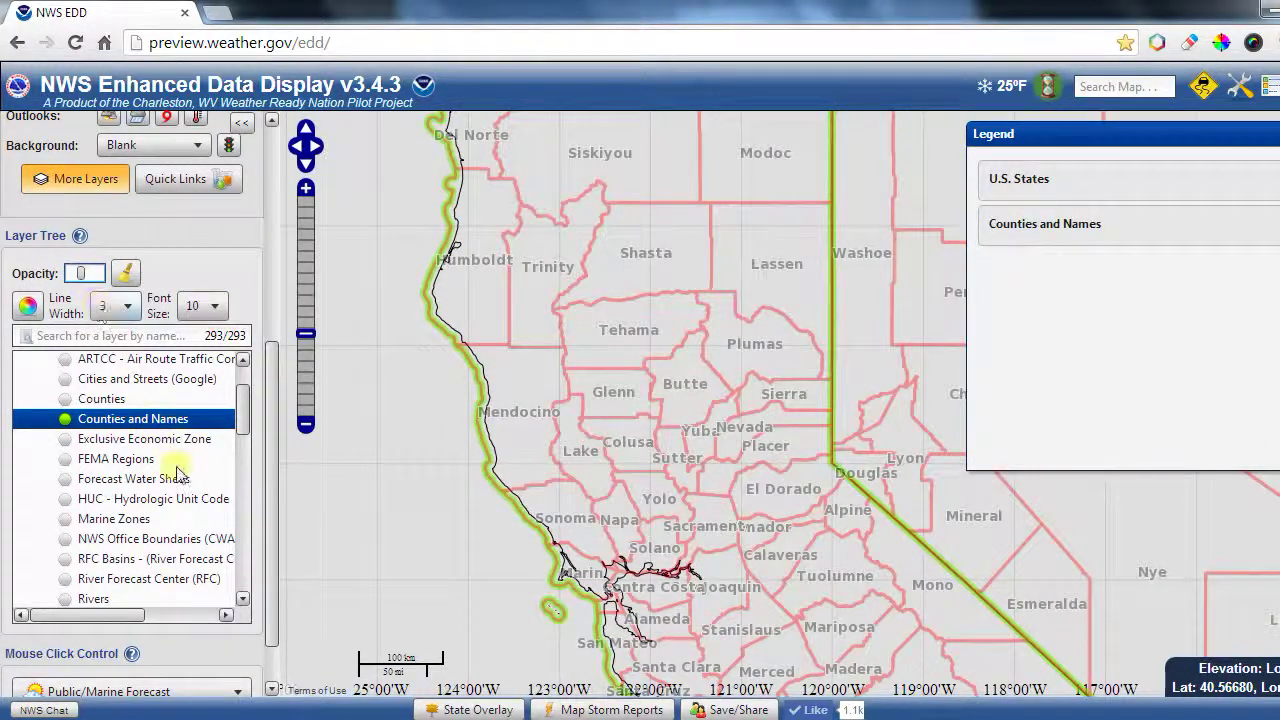
pyautogui.scroll(-5, 170, 520)
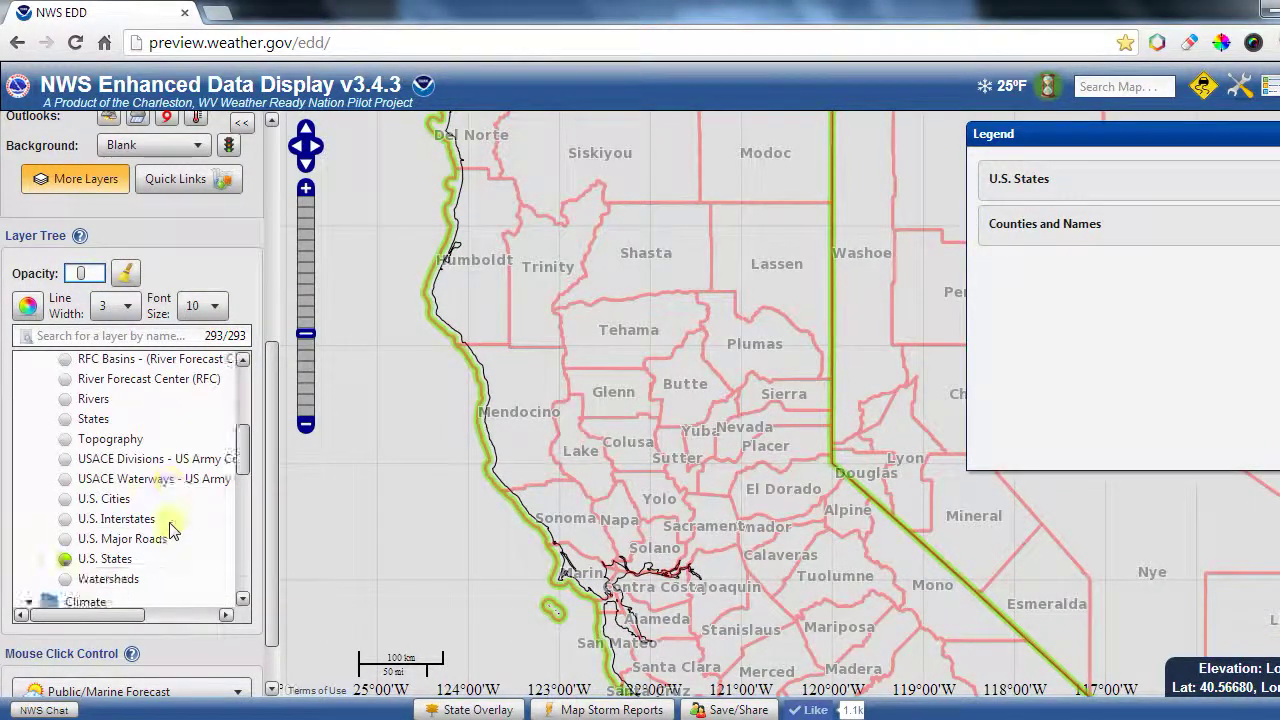
pyautogui.scroll(3, 170, 530)
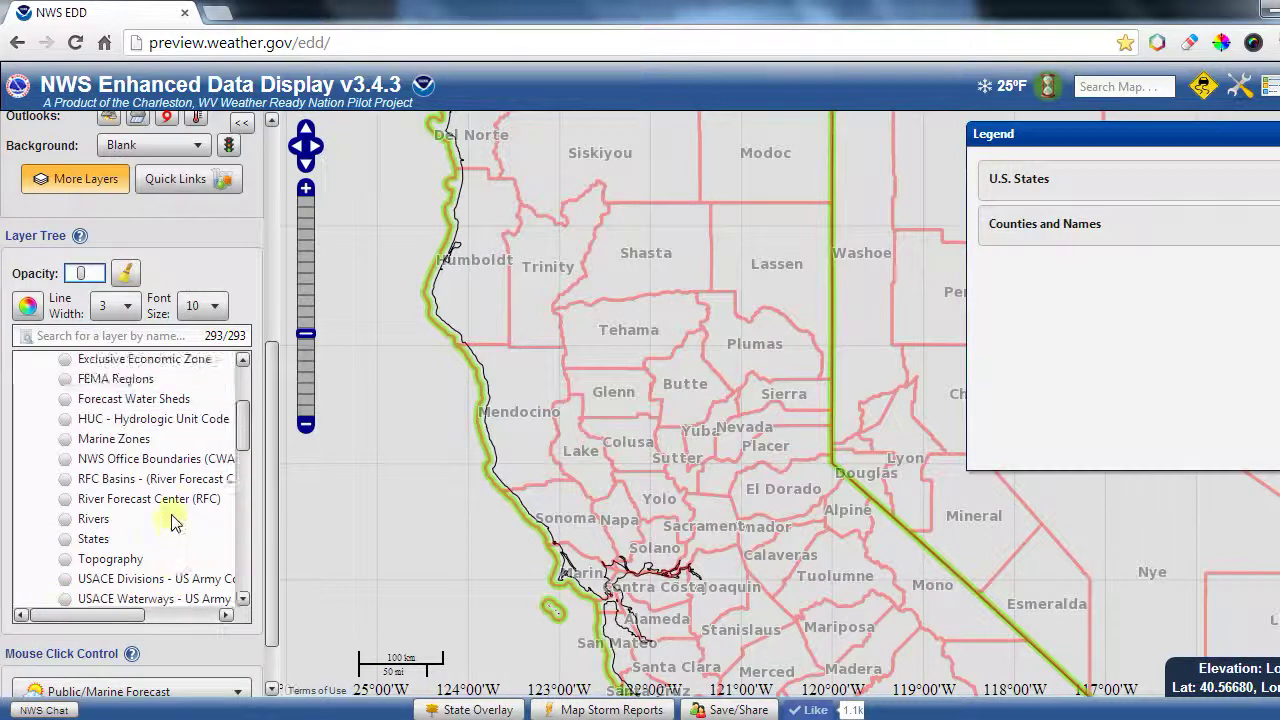
# - Turn on the NWS Office Boundaries (CWA) layer with line width 9 in blue
pyautogui.click(152, 460)
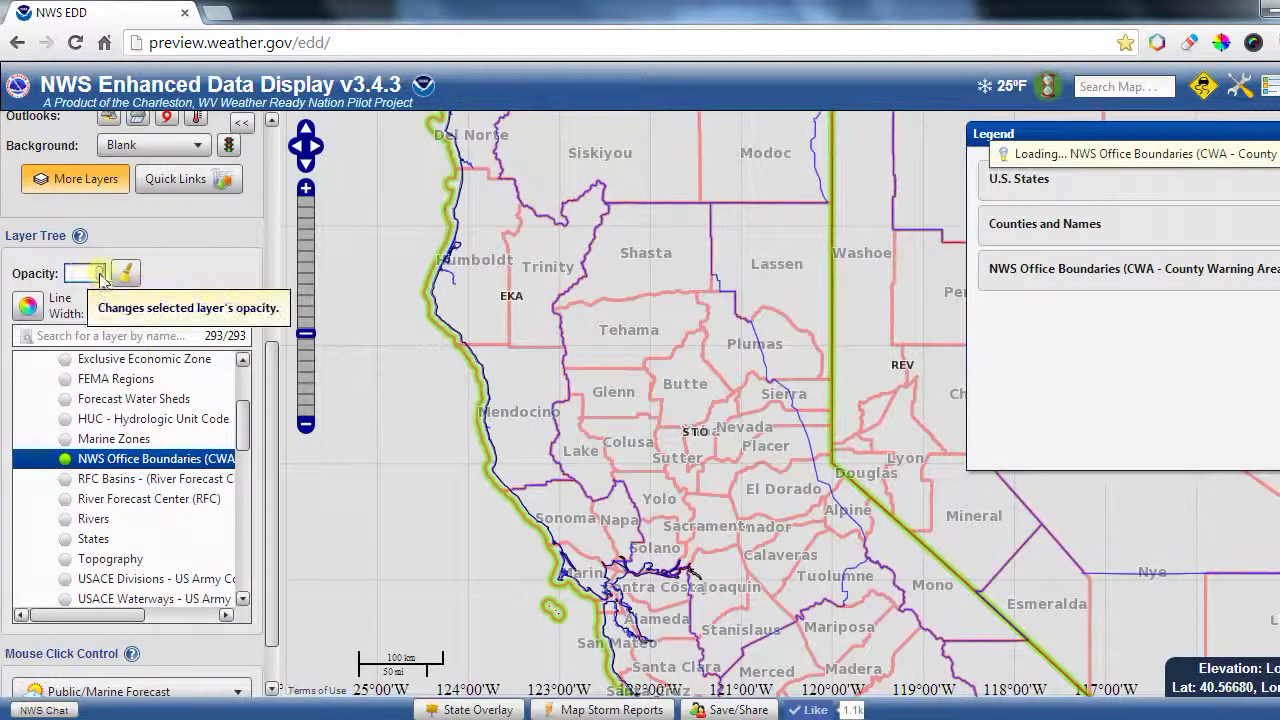
pyautogui.click(114, 308)
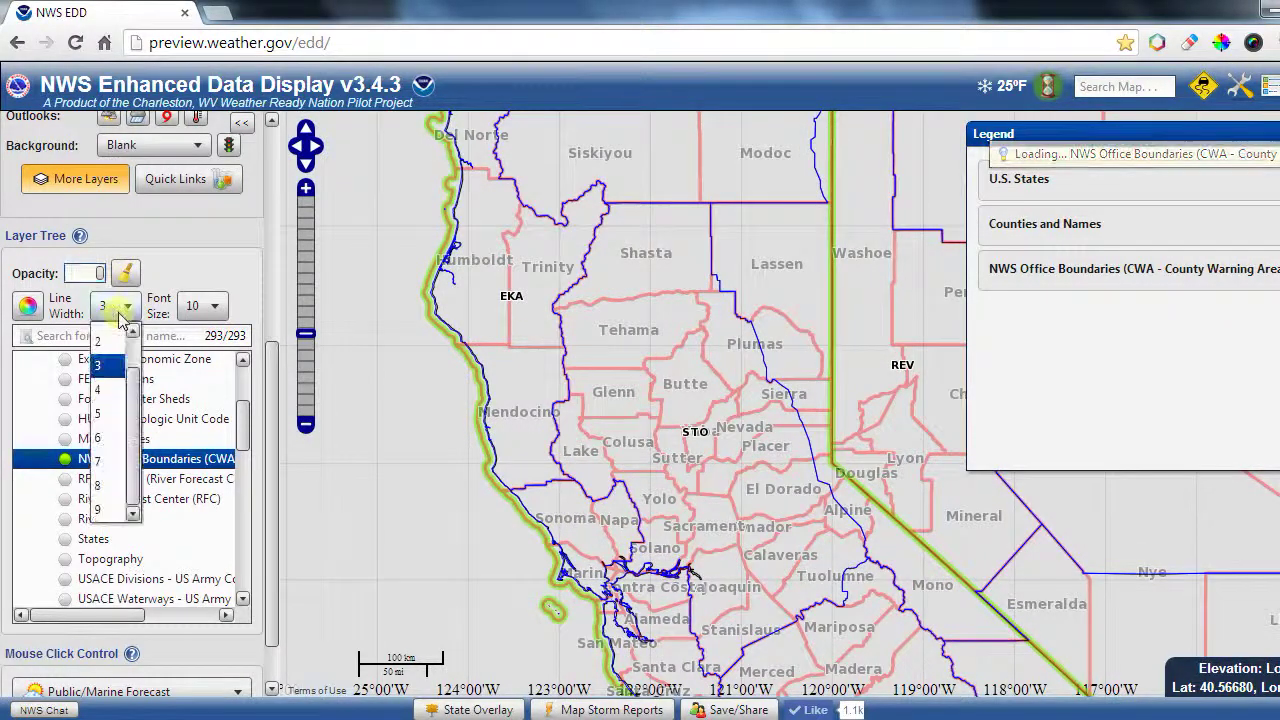
pyautogui.click(100, 517)
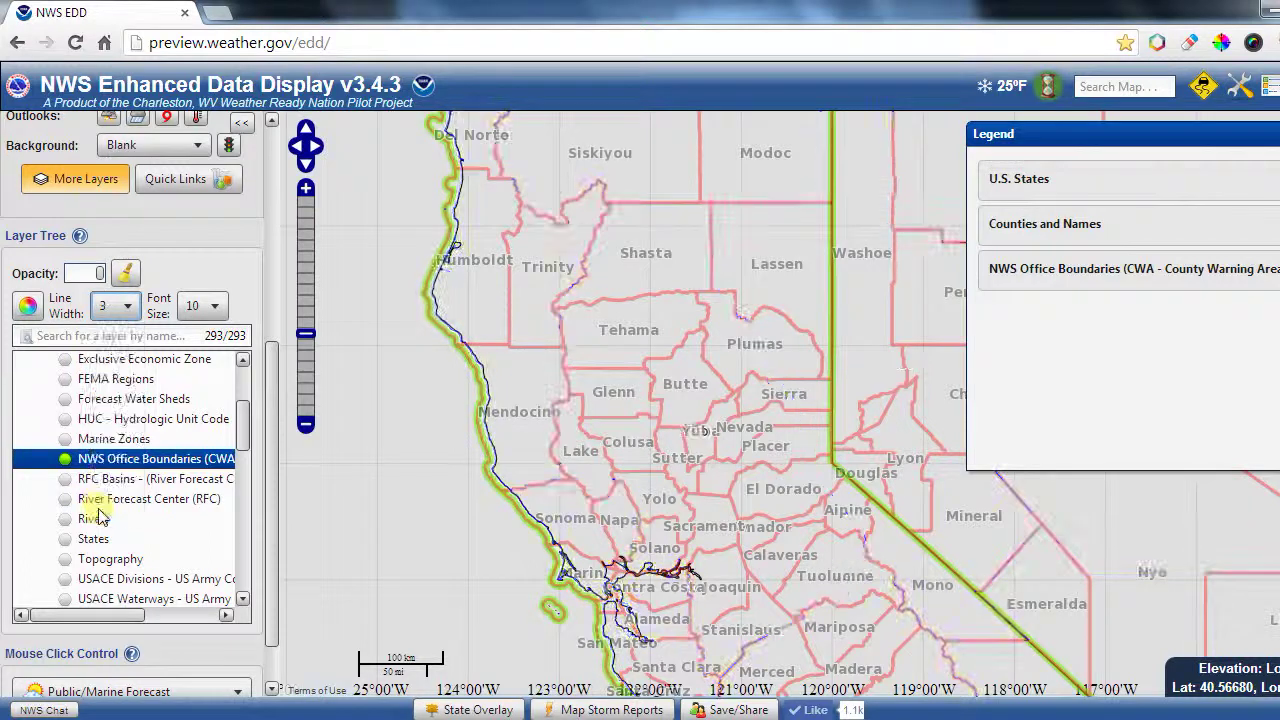
pyautogui.click(27, 306)
pyautogui.click(167, 396)
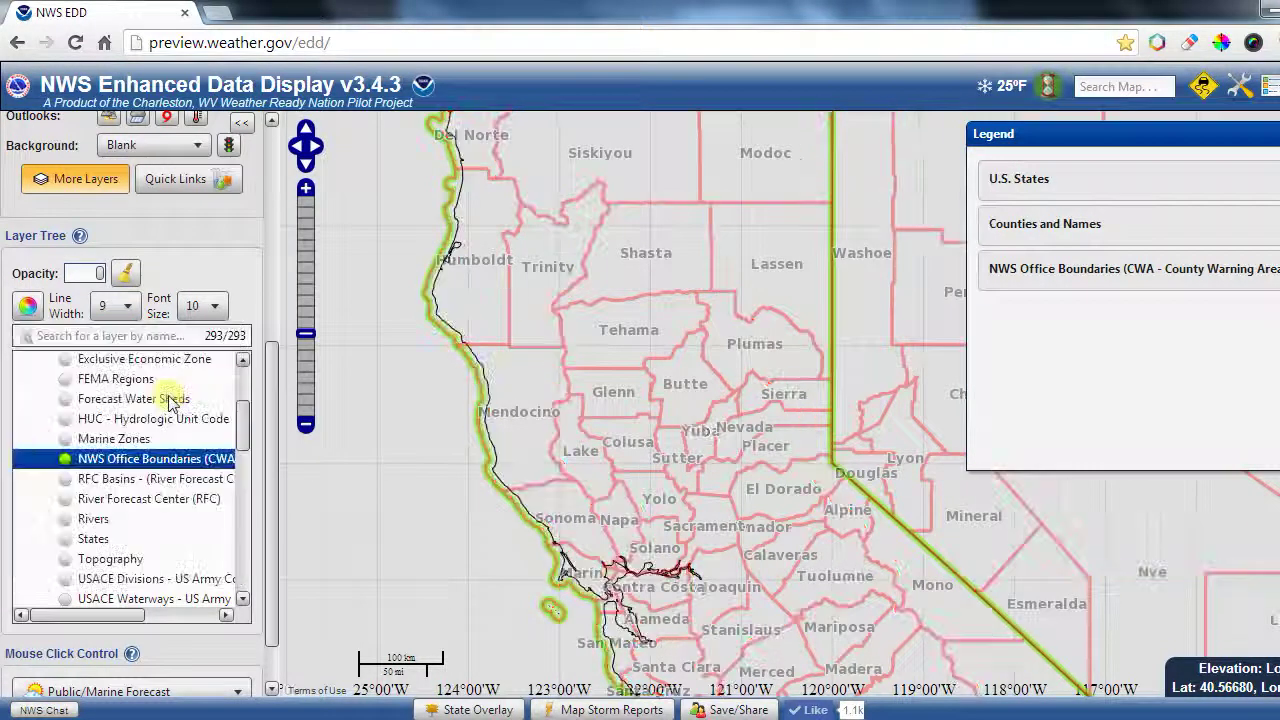
# - Reframe the western US and thin the blue office boundary lines to width 3
pyautogui.scroll(-3, 775, 400)
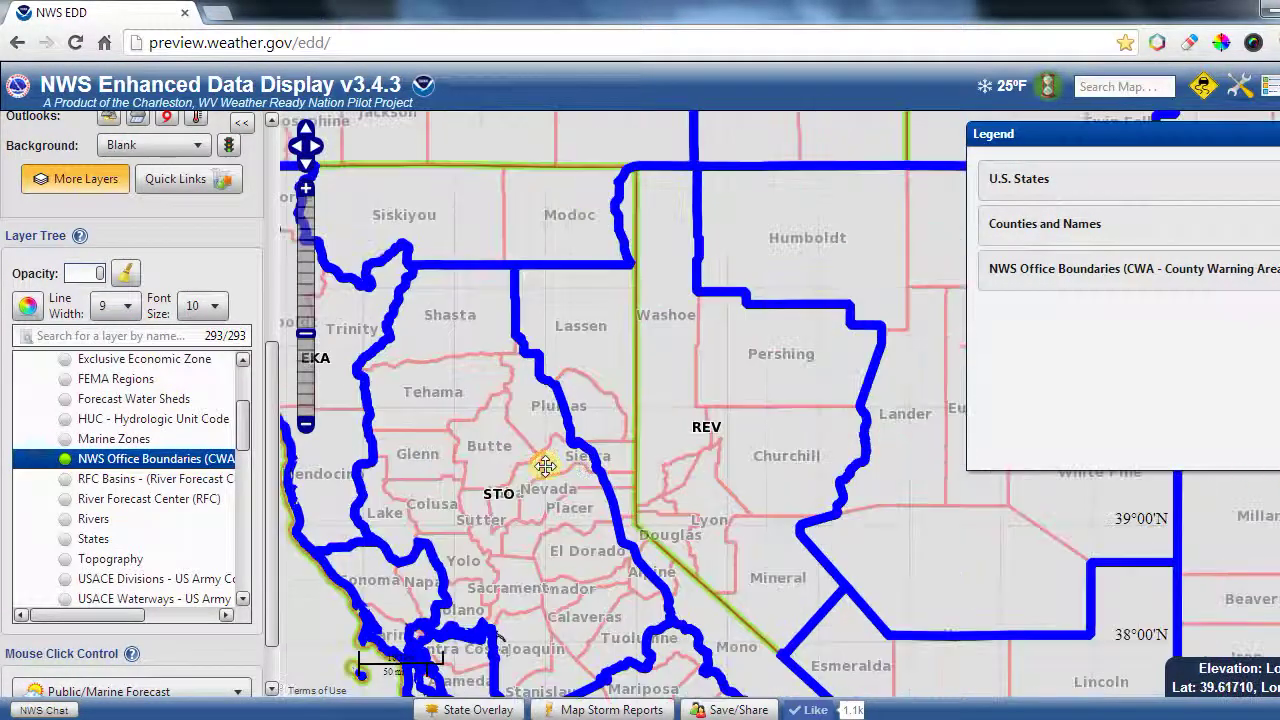
pyautogui.moveTo(790, 462); pyautogui.dragTo(577, 332)
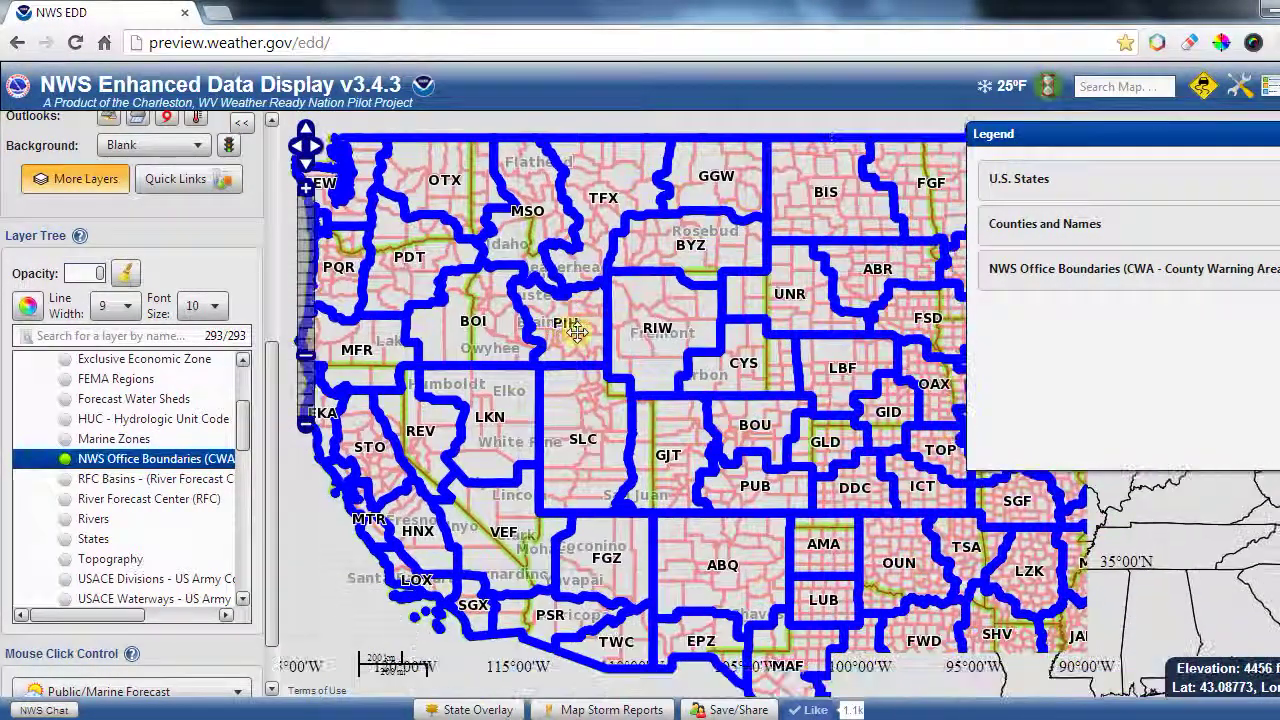
pyautogui.click(113, 306)
pyautogui.click(104, 368)
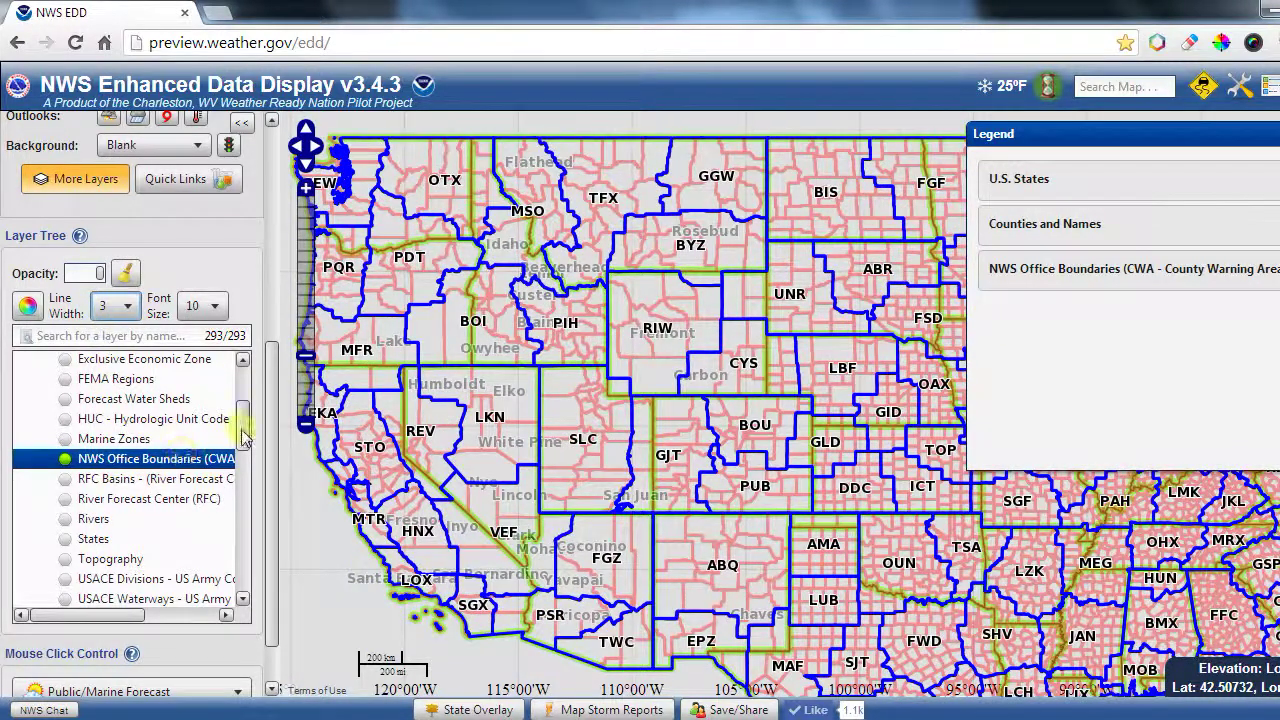
pyautogui.scroll(-4, 150, 480)
pyautogui.scroll(2, 140, 470)
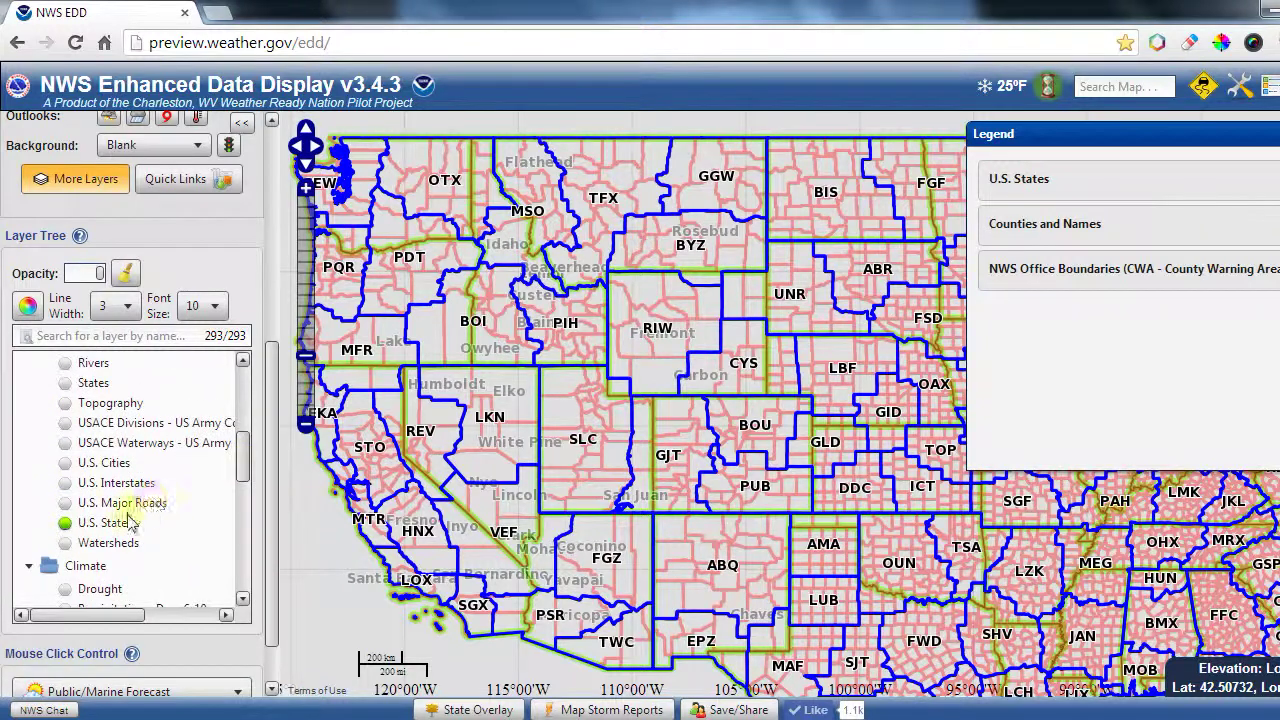
pyautogui.scroll(2, 135, 455)
pyautogui.scroll(4, 135, 458)
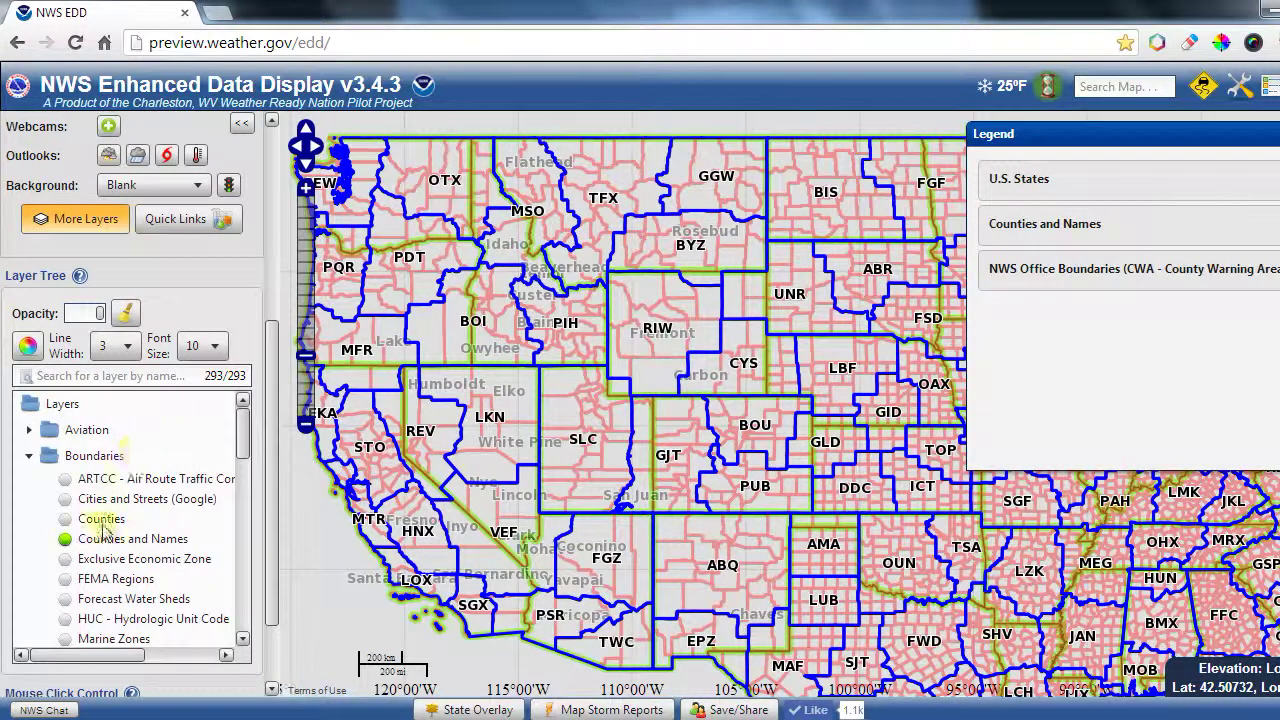
# - Fade the Counties and Names layer almost to zero opacity, then pan toward the Pacific Northwest
pyautogui.click(106, 539)
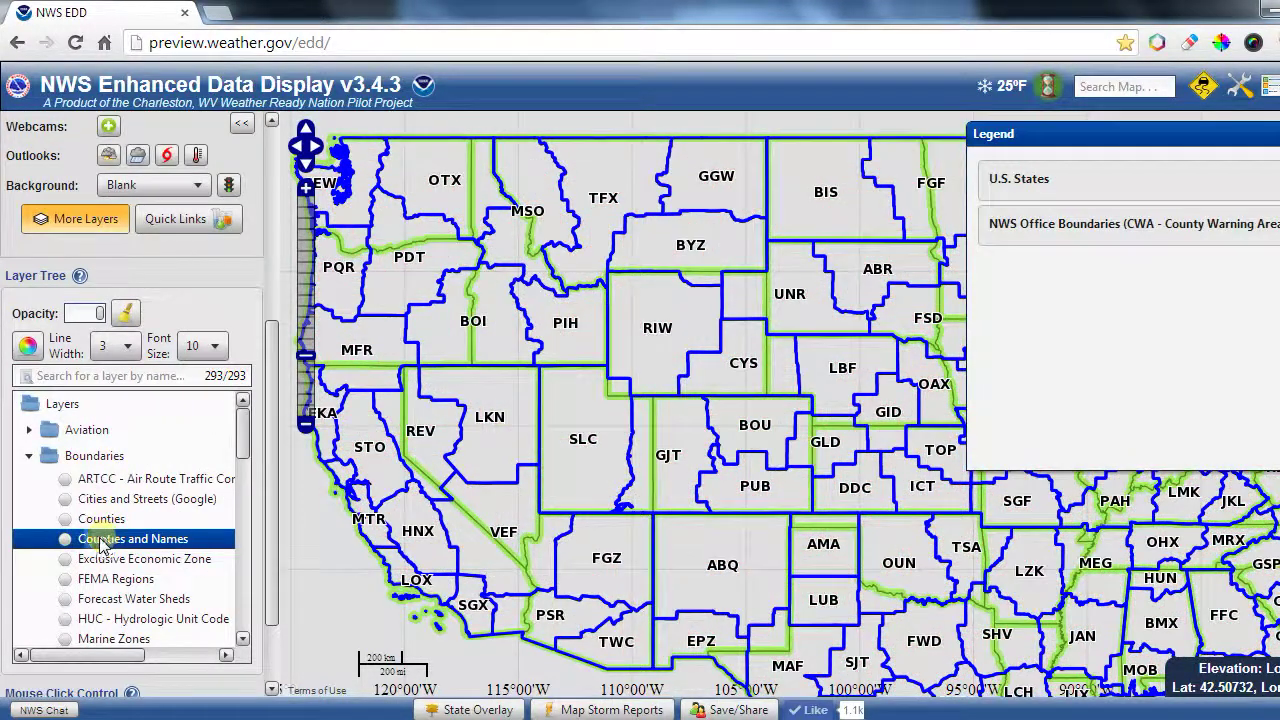
pyautogui.click(104, 543)
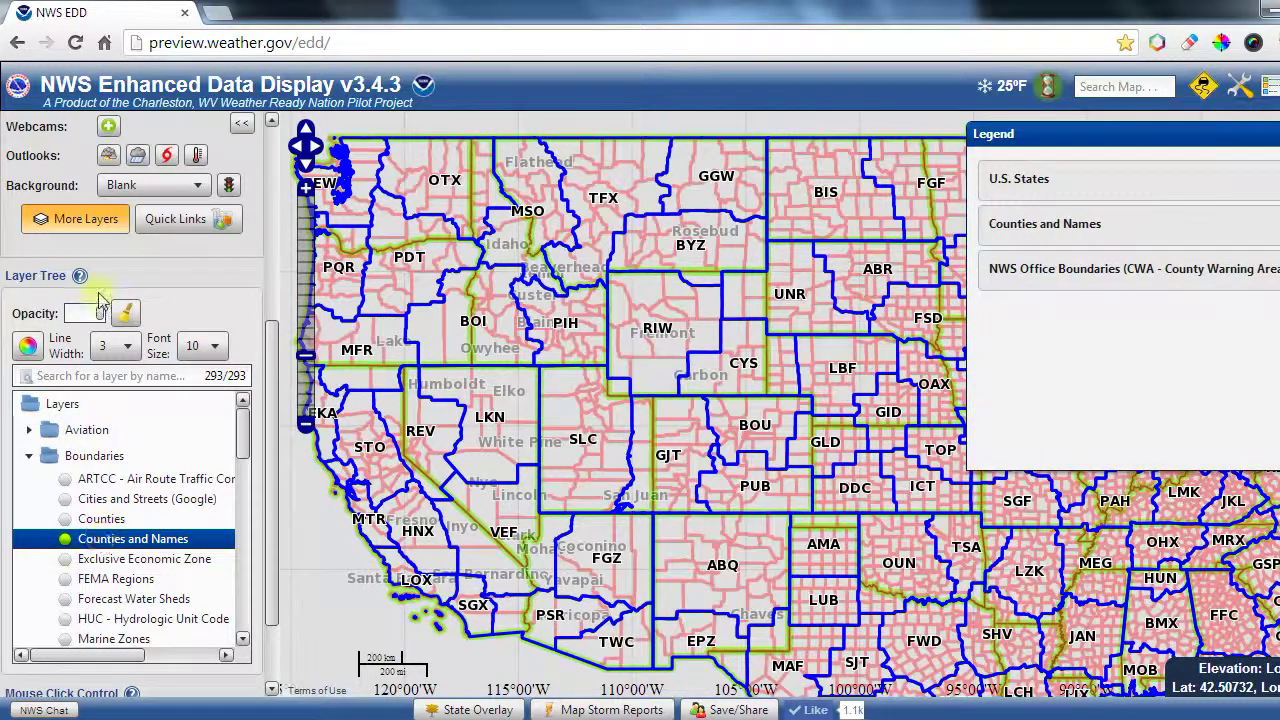
pyautogui.click(77, 318)
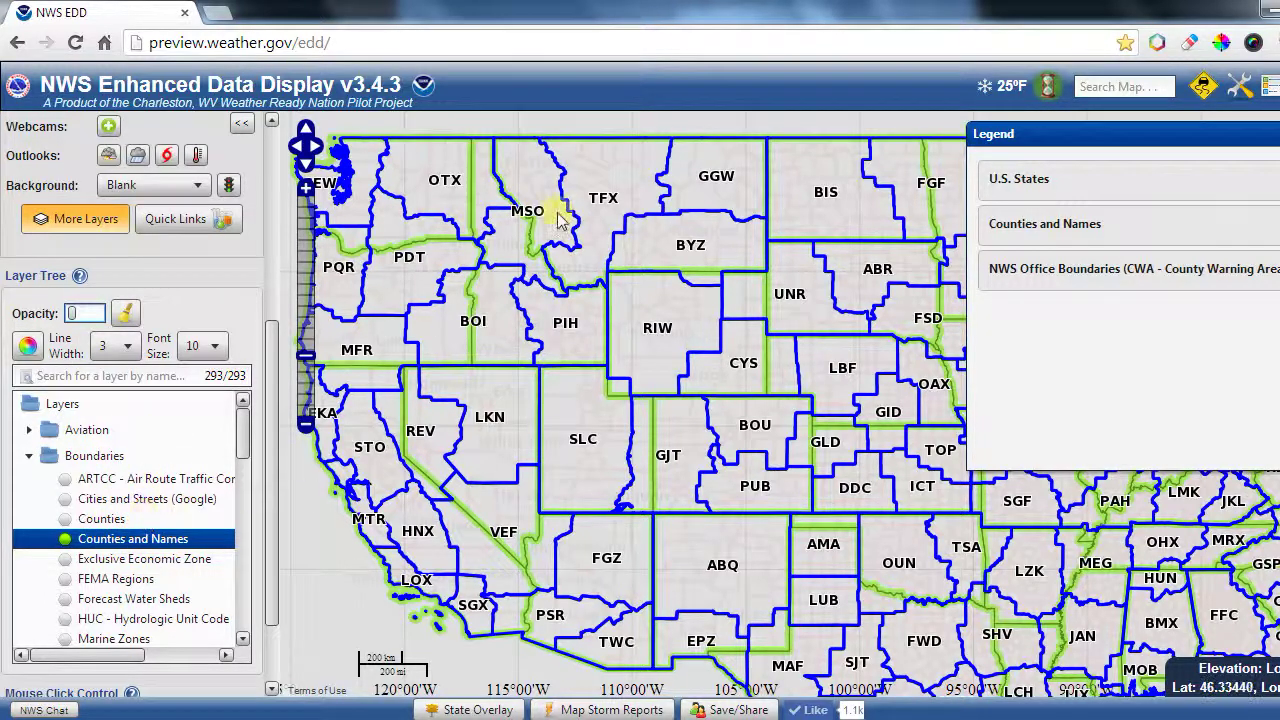
pyautogui.press('Up')
pyautogui.press('Left')
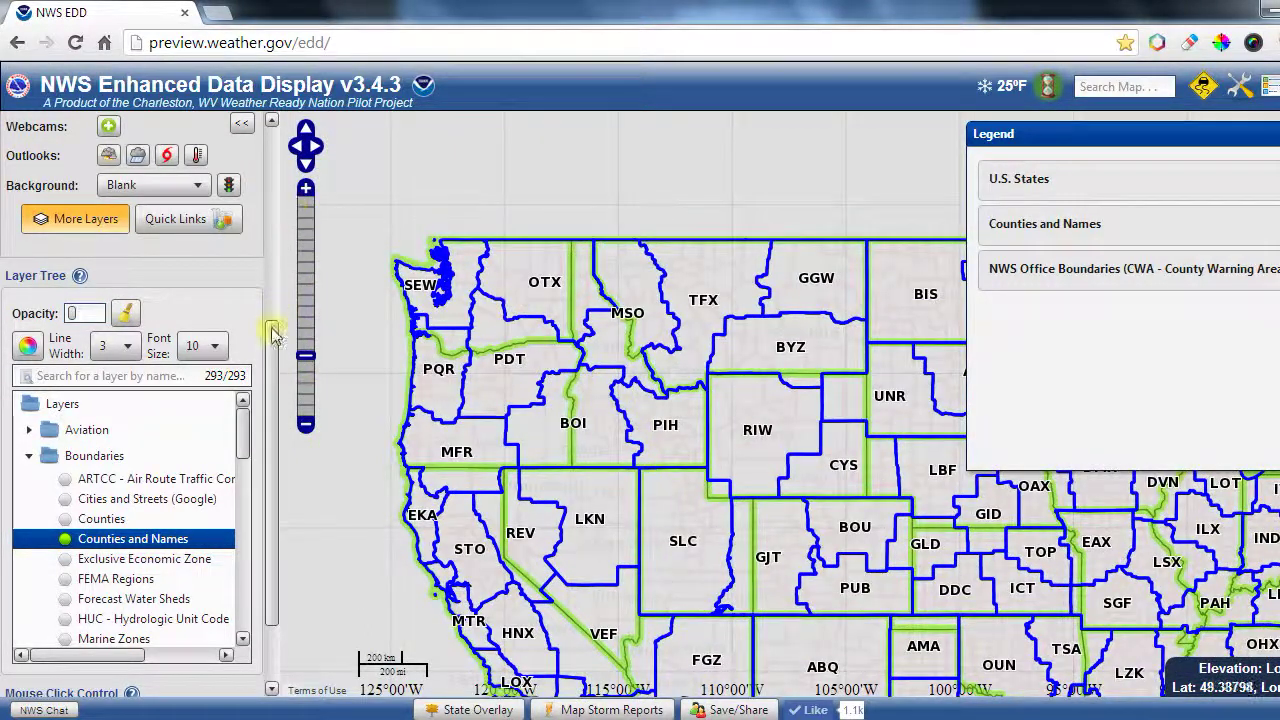
pyautogui.scroll(4, 272, 335)
# - Add the Base Reflectivity radar overlay and the Hazards layer from Quick Layers, opening Hazard Watch
pyautogui.click(108, 228)
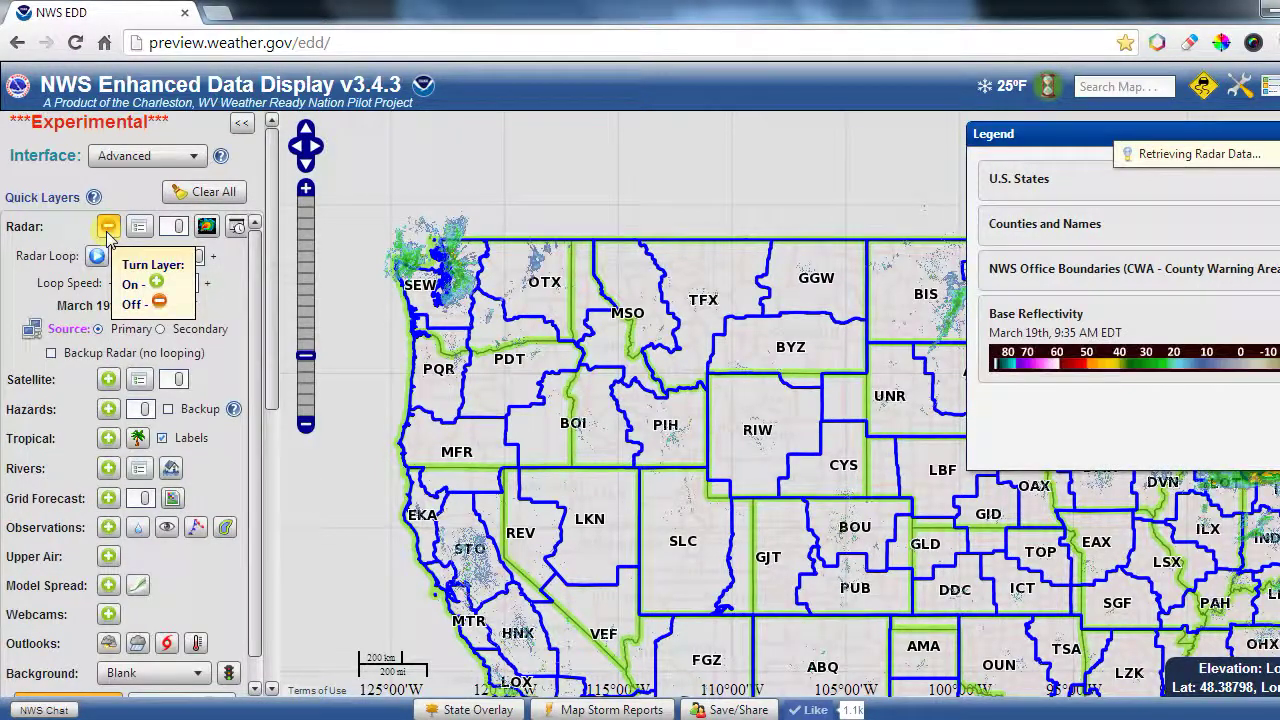
pyautogui.click(109, 410)
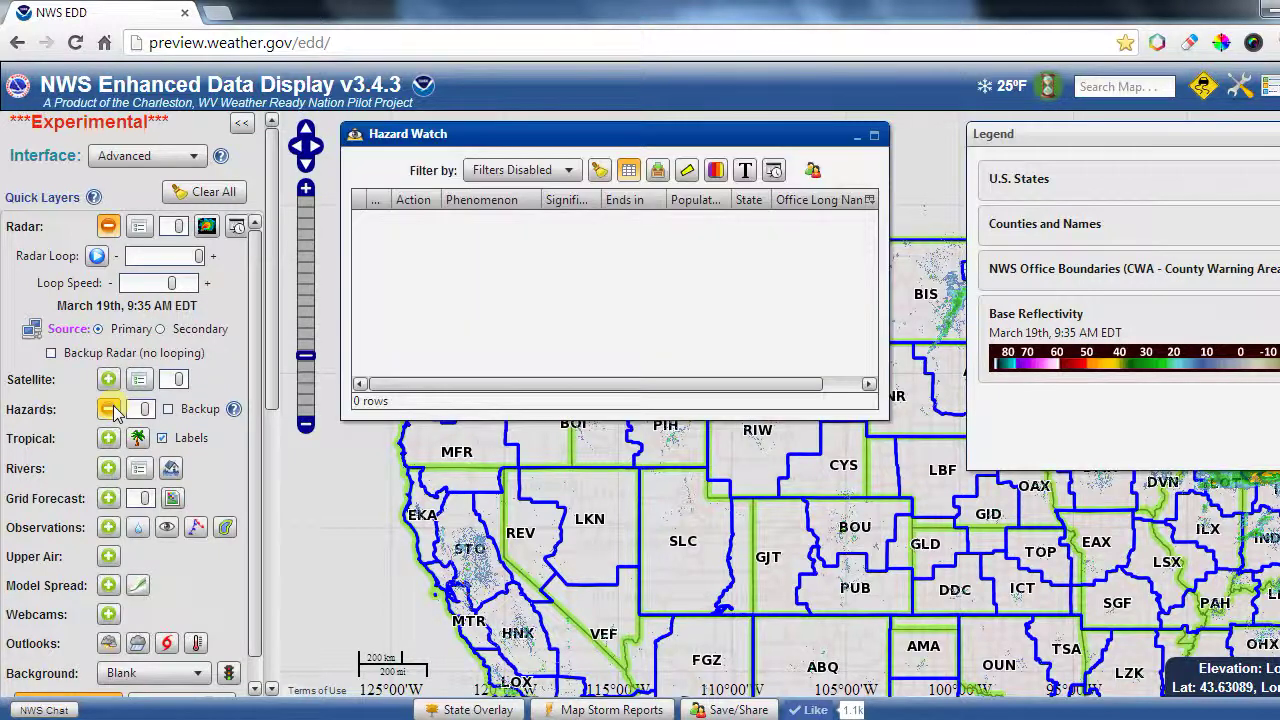